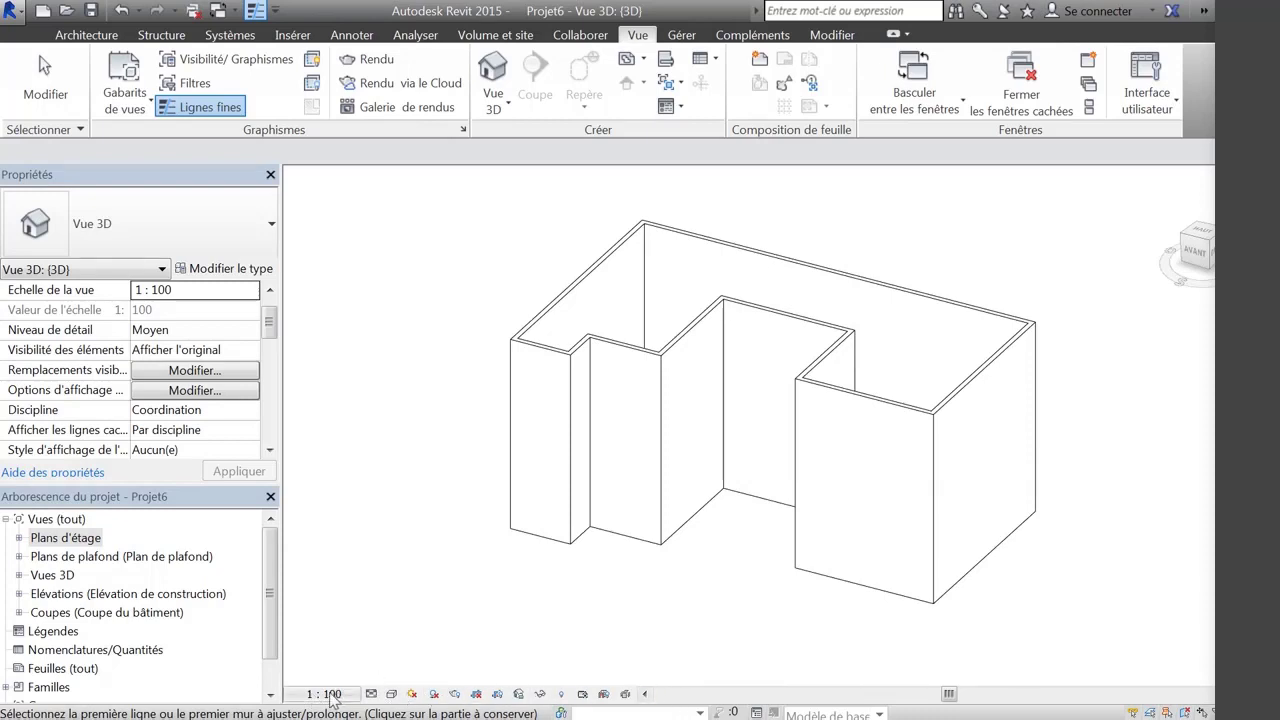
shift+middle_drag(425, 534, 460, 519)
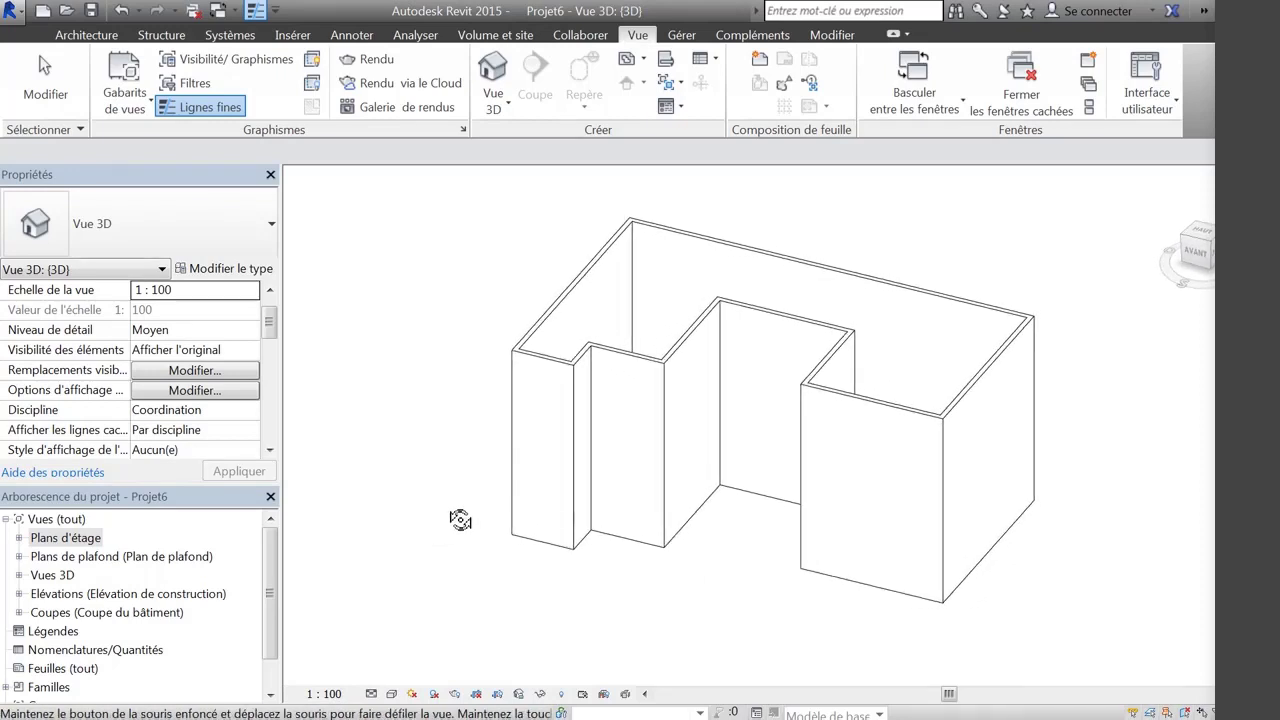
key(t)
key(r)
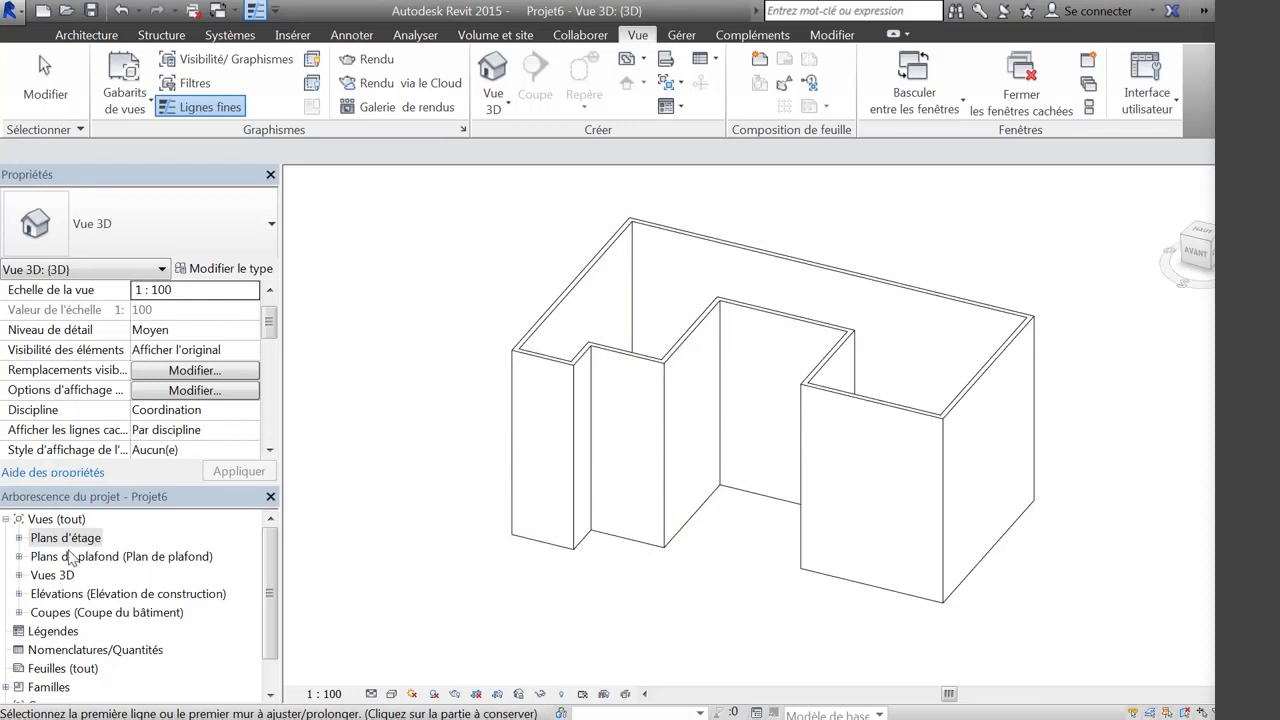
- In the Niveau 0 floor plan, place a perspective camera southeast of the building, aimed diagonally across it toward the northwest
double_click(78, 540)
double_click(67, 556)
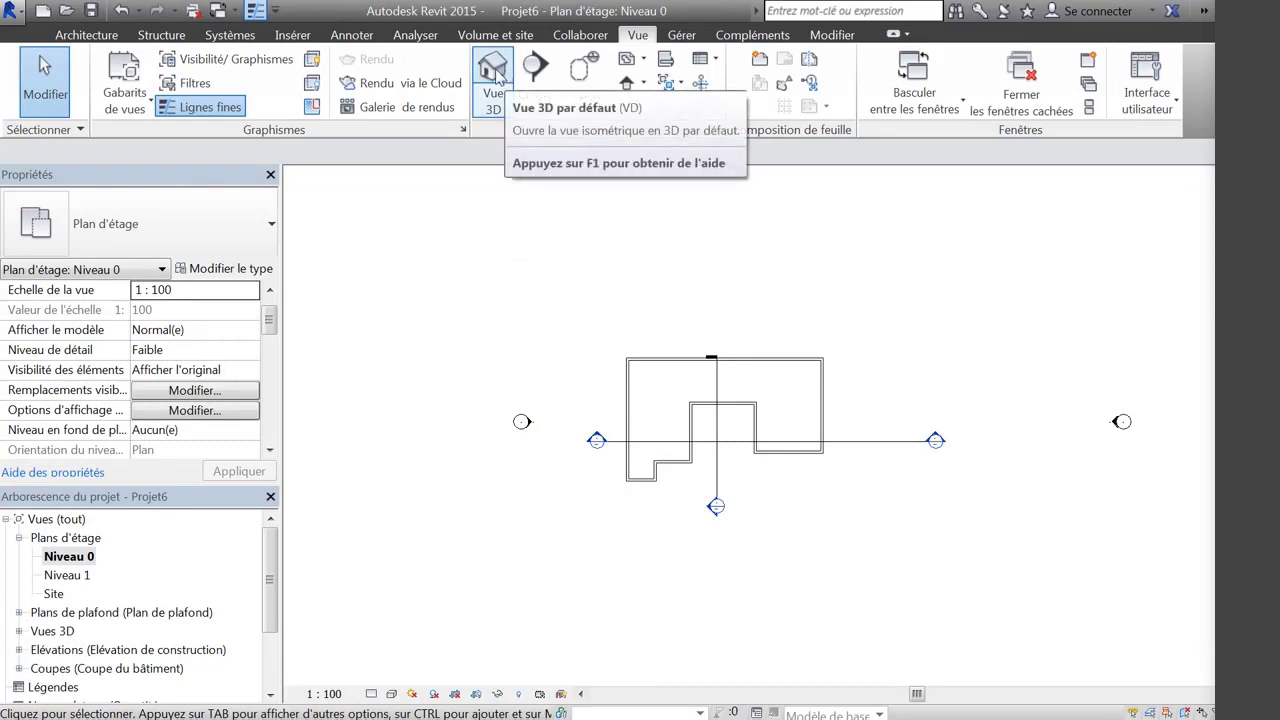
click(494, 104)
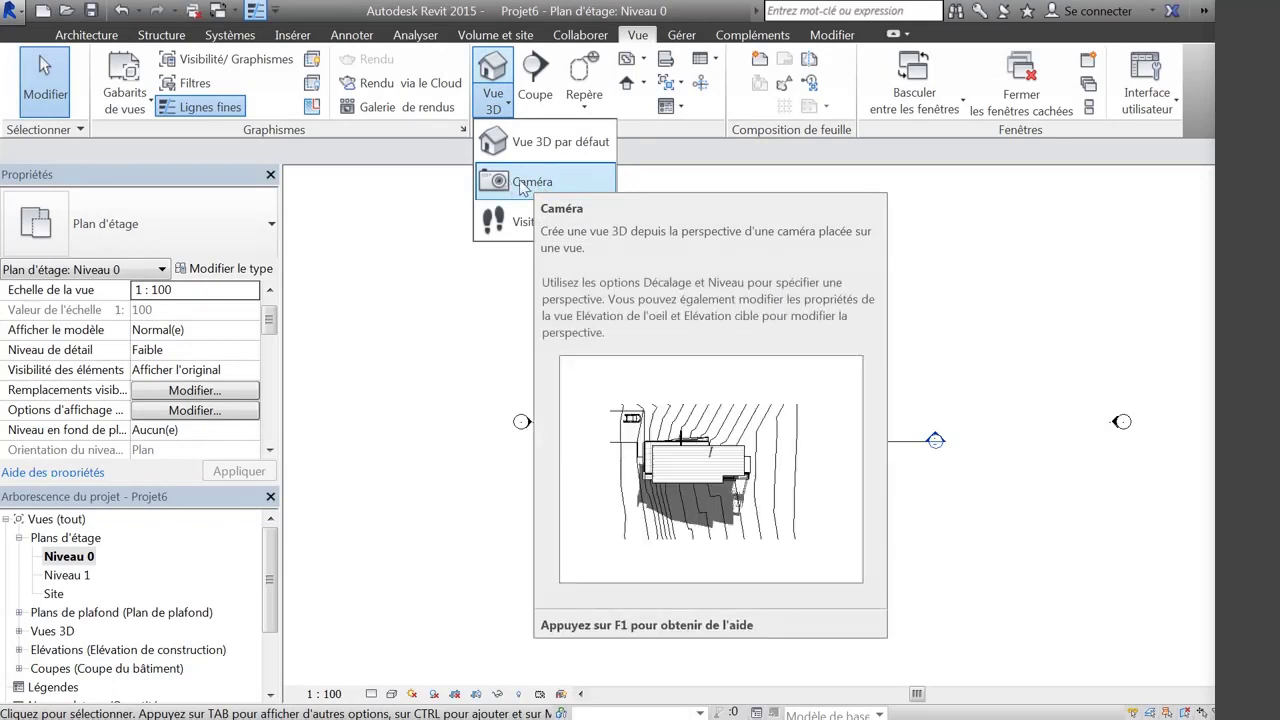
click(520, 184)
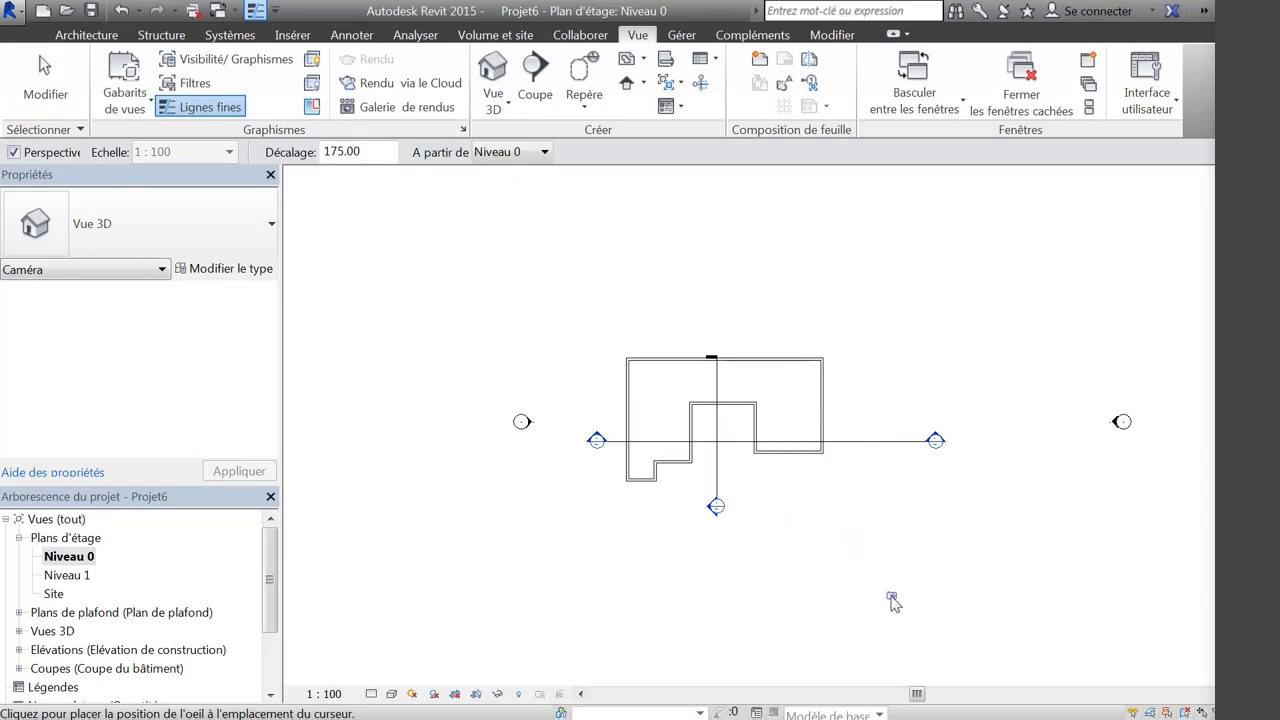
click(892, 598)
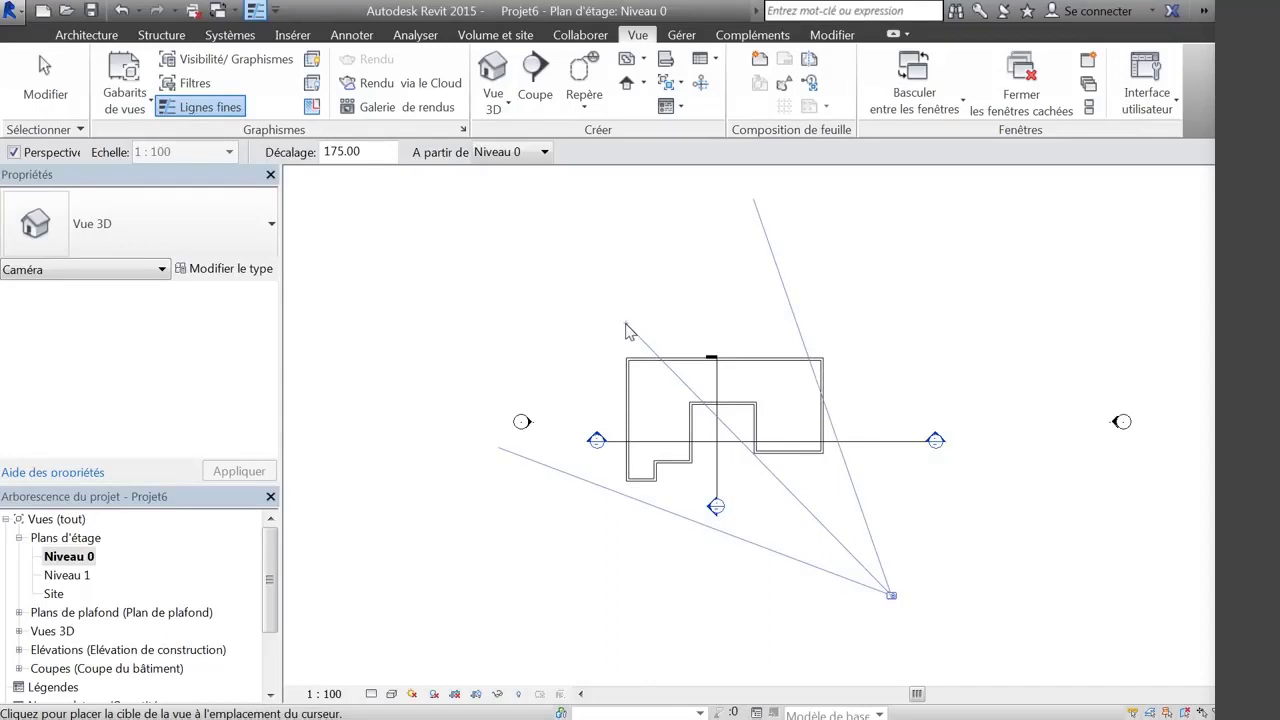
click(728, 428)
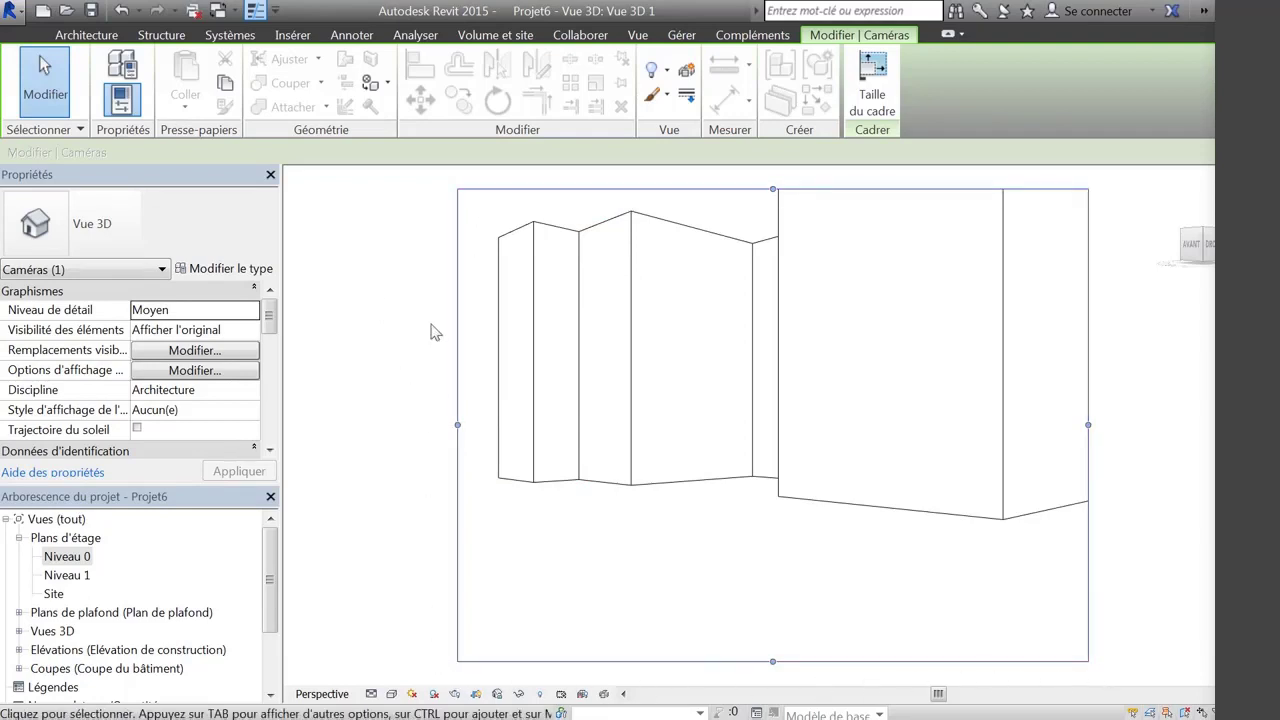
- Examine the camera's field of view in the Niveau 0 plan, deselect it and reopen the perspective view Vue 3D 1
double_click(67, 557)
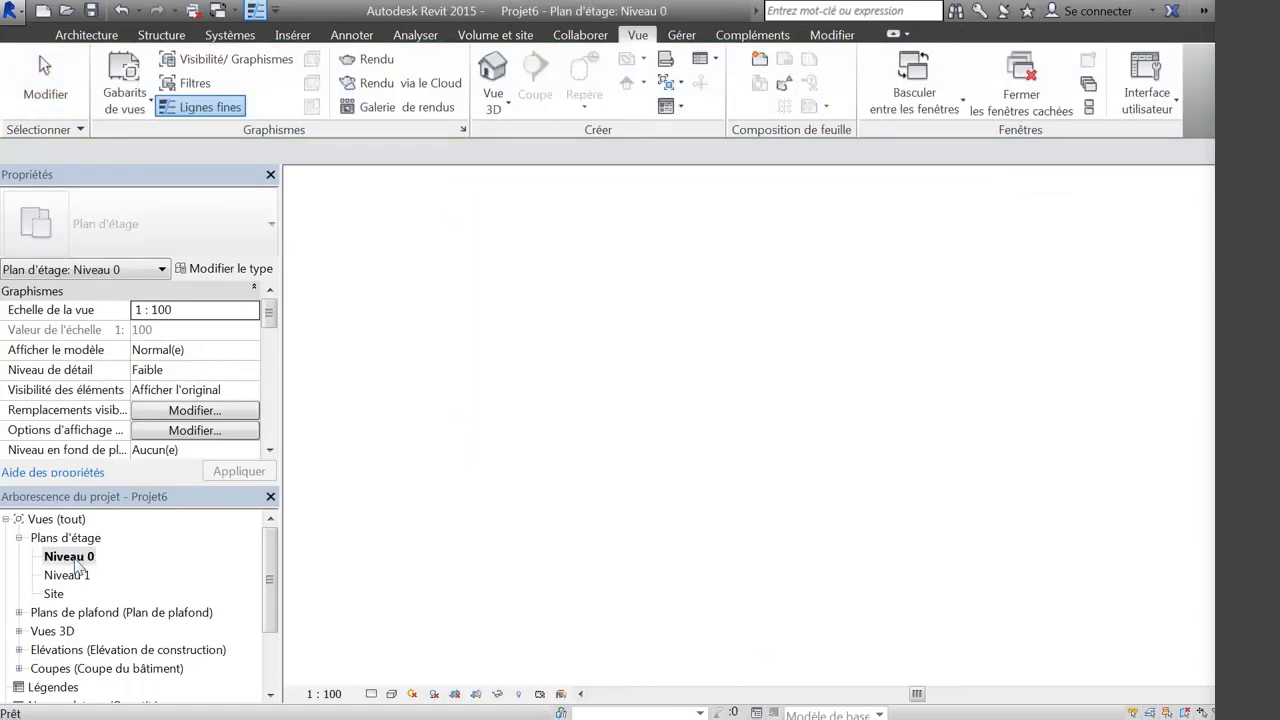
scroll(863, 368, down, 2)
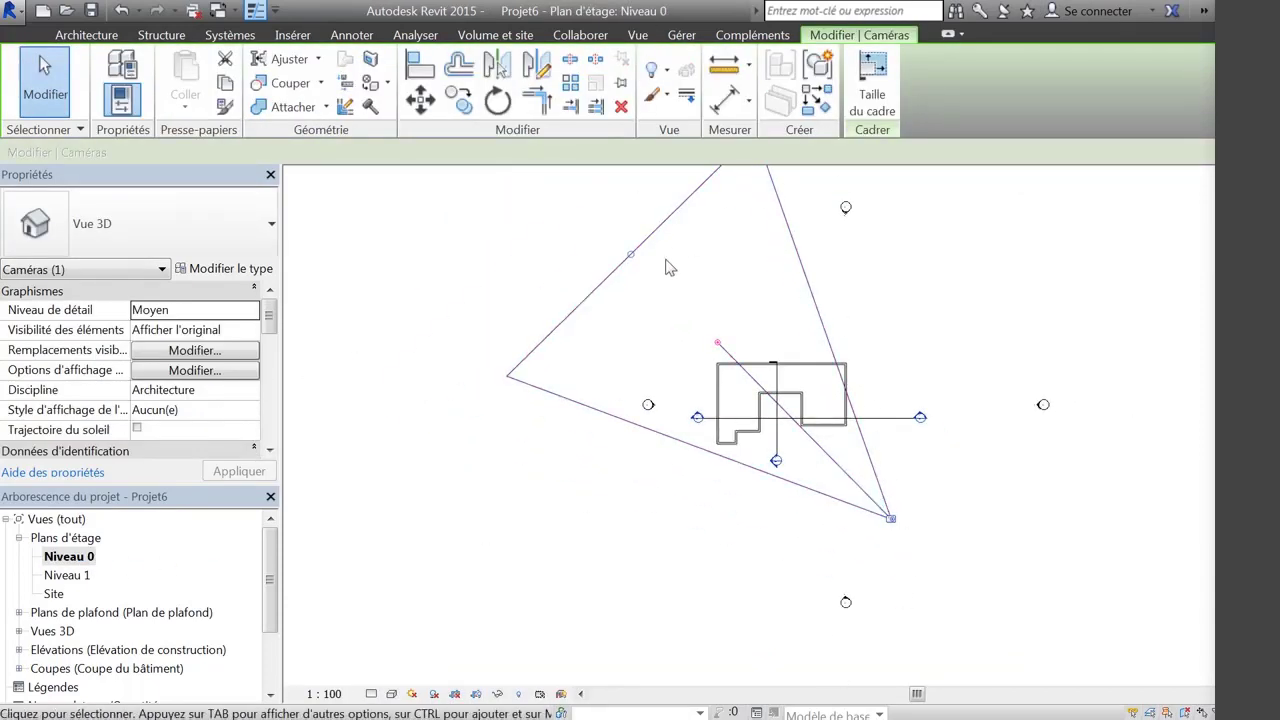
click(503, 518)
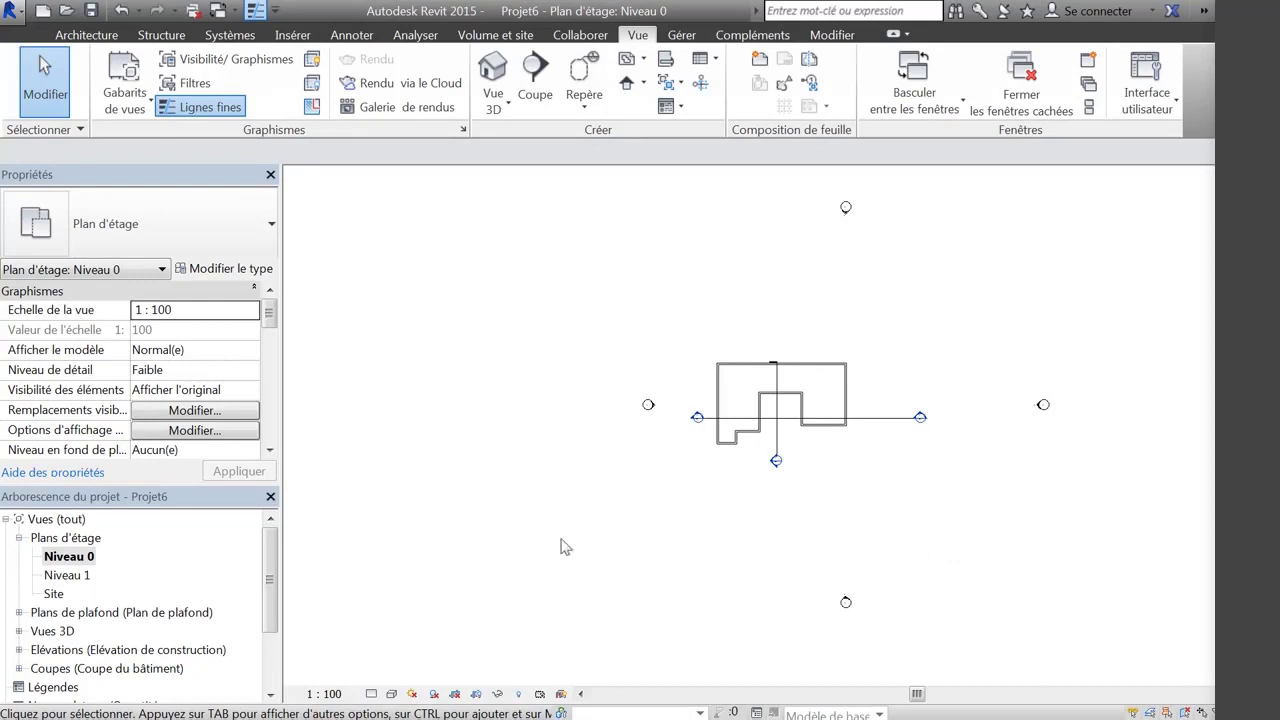
click(19, 631)
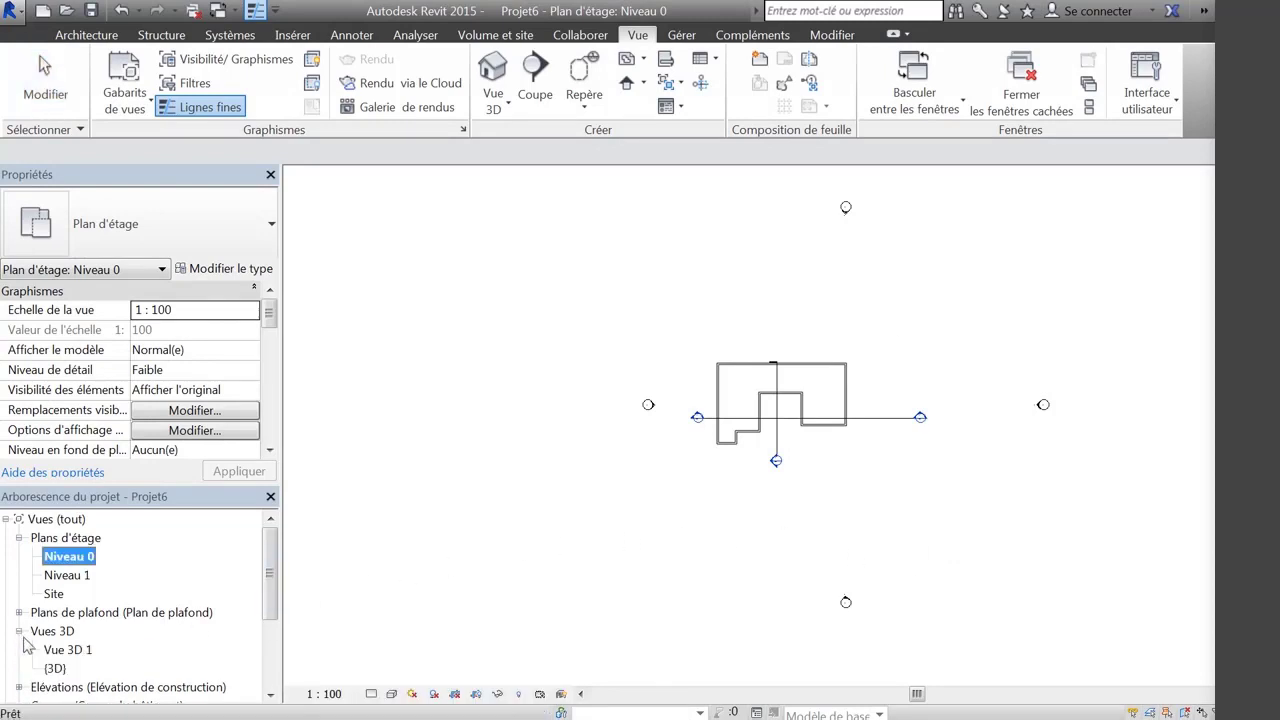
double_click(76, 651)
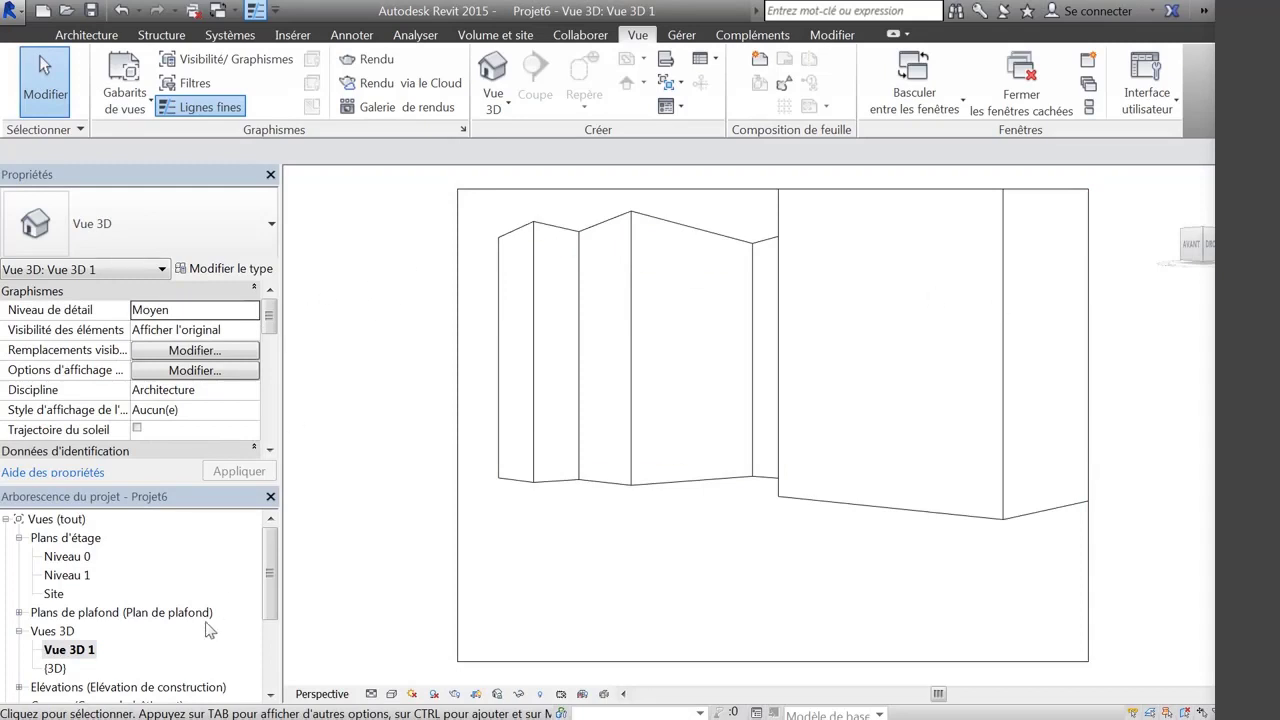
- Select the frame of Vue 3D 1 to display its camera in the Niveau 0 plan, and clear the selection there
click(457, 229)
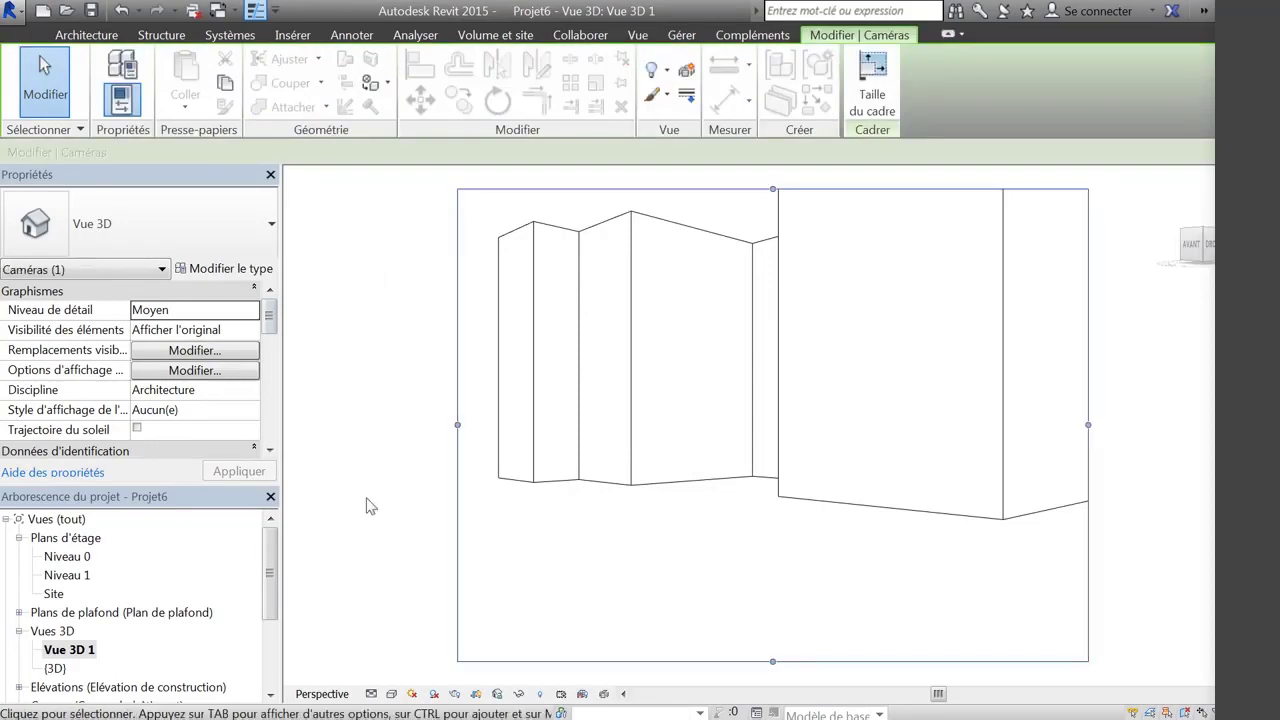
double_click(62, 557)
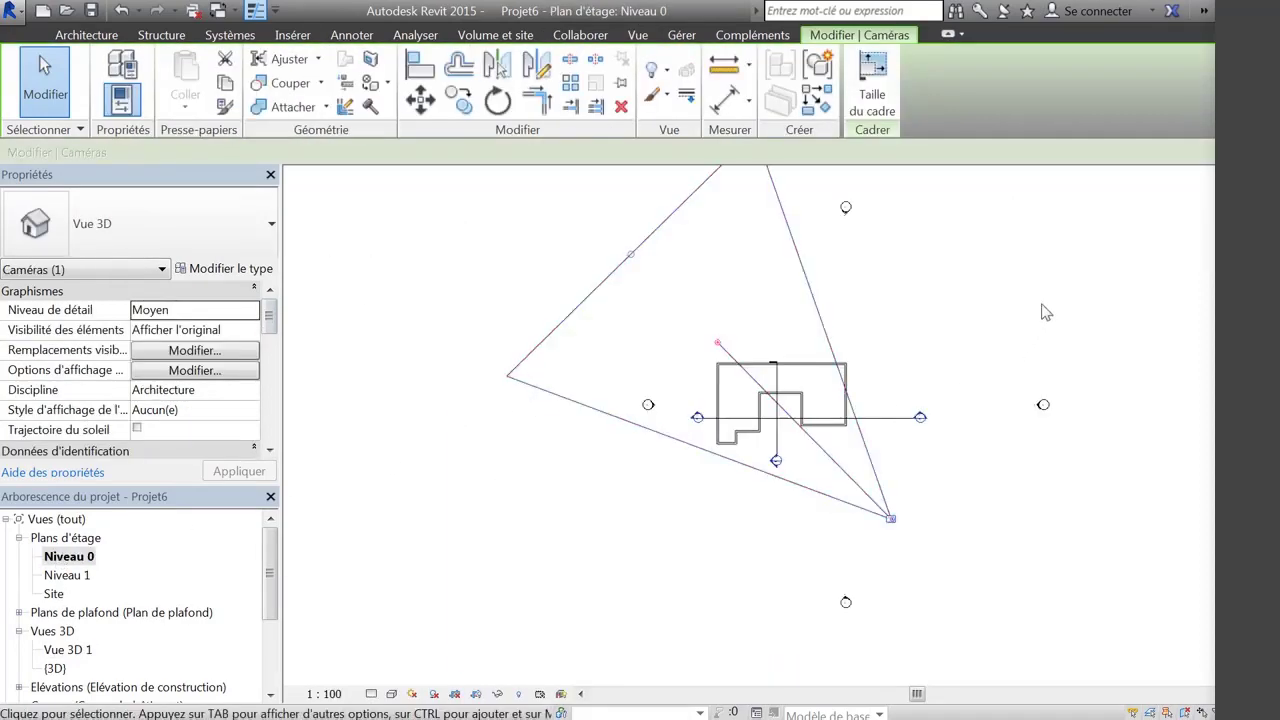
click(923, 310)
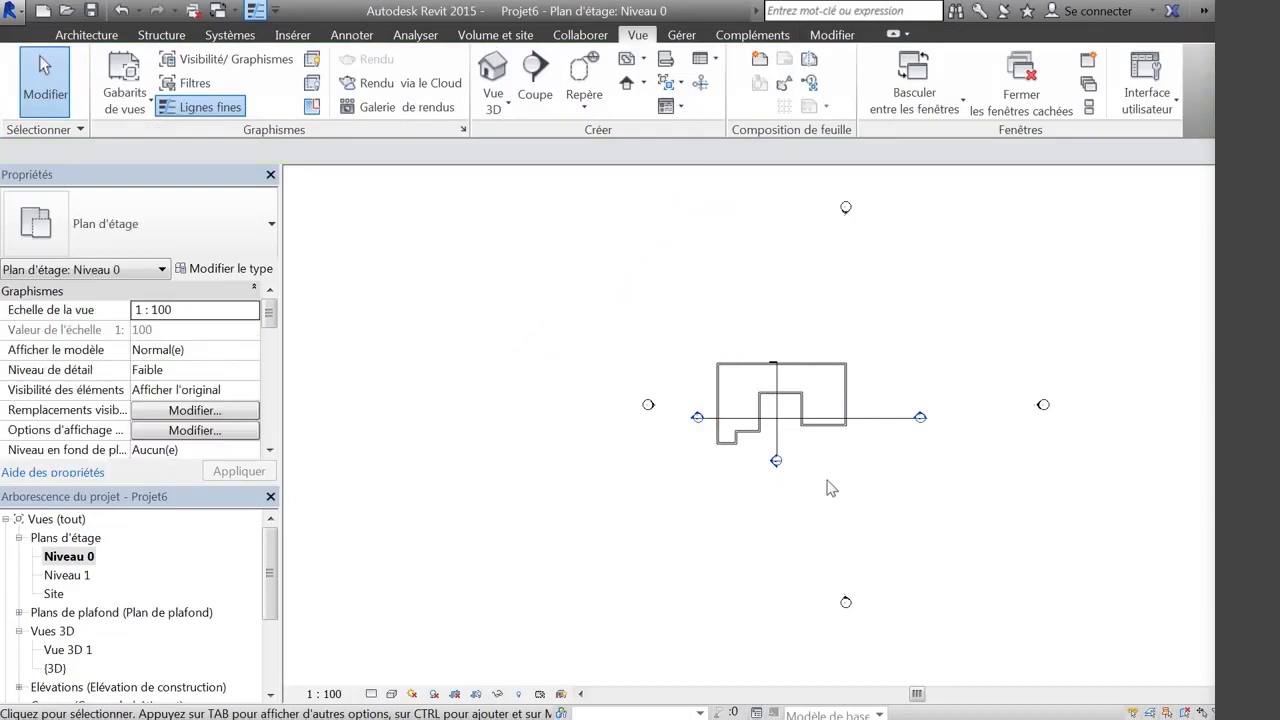
scroll(830, 488, up, 4)
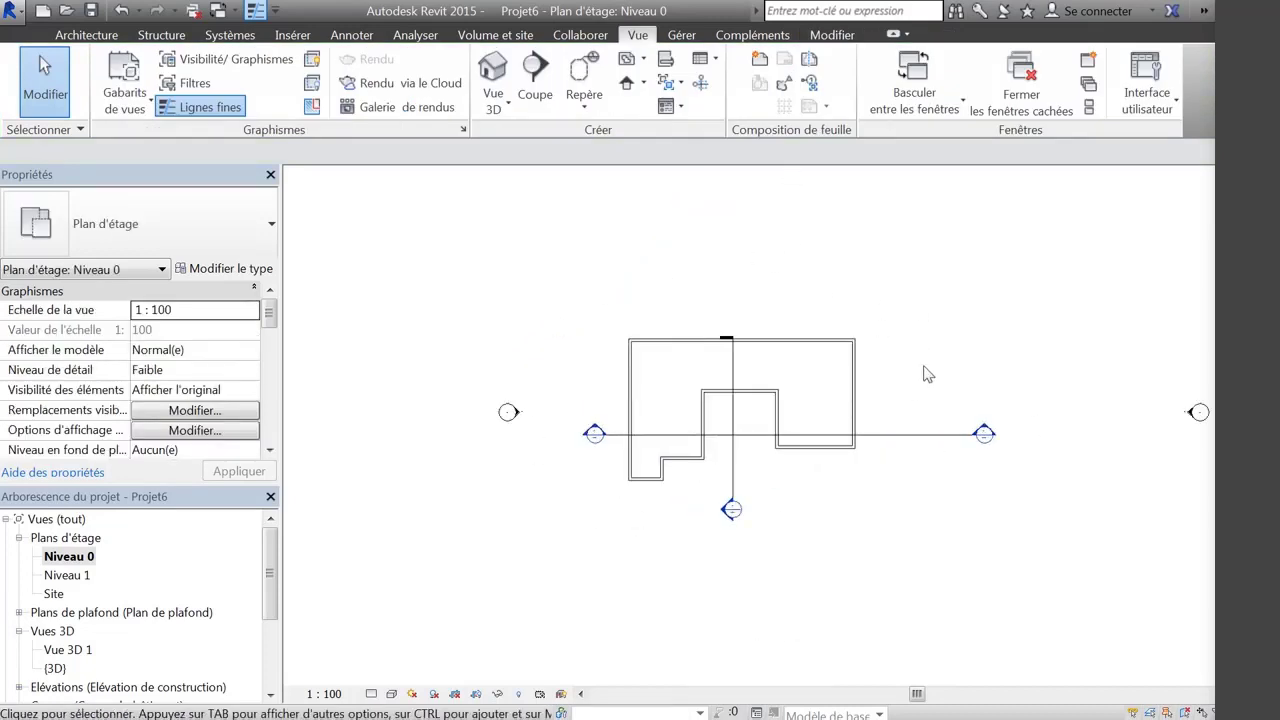
- Check Vue 3D 1, return to the Niveau 0 plan and show that view's camera there
double_click(72, 650)
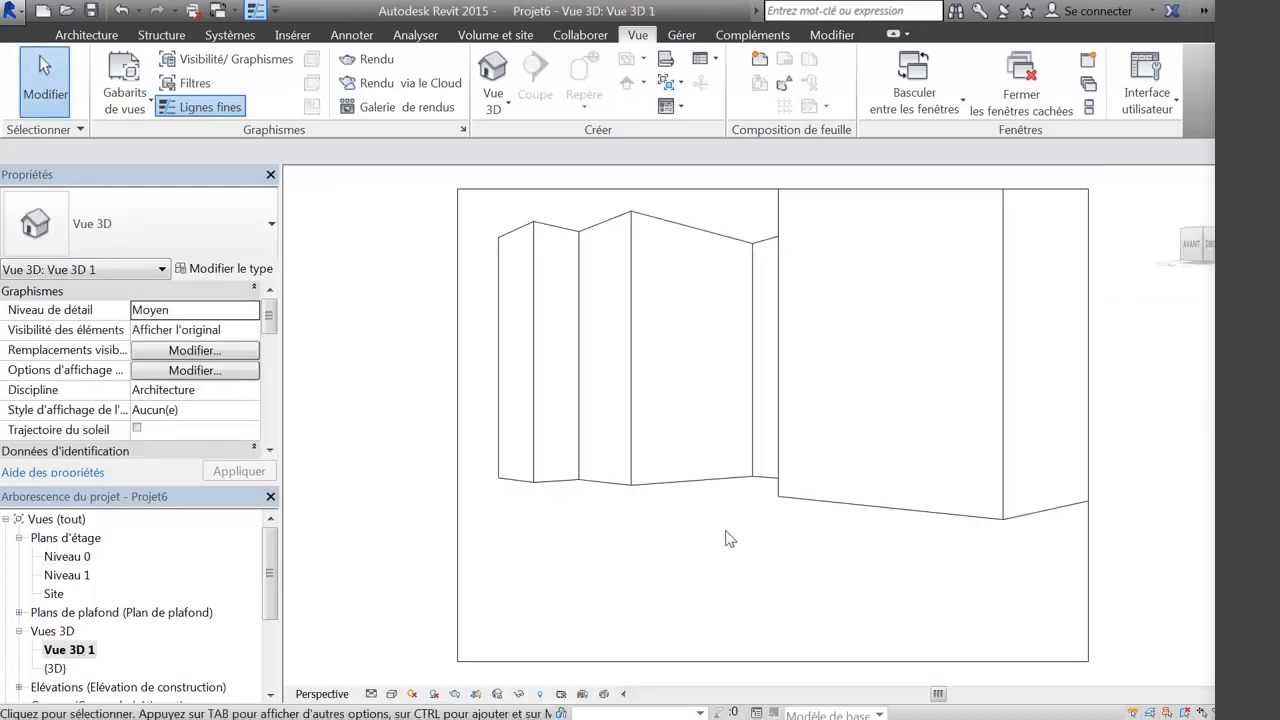
double_click(76, 558)
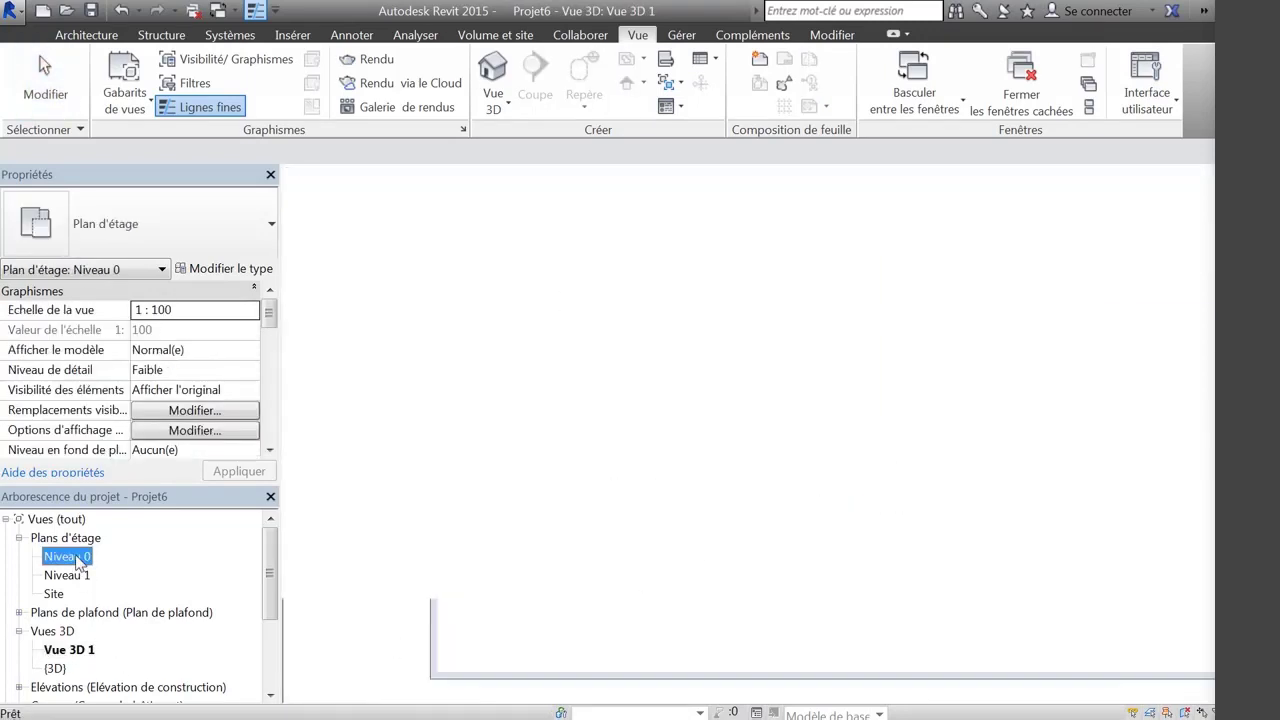
click(72, 650)
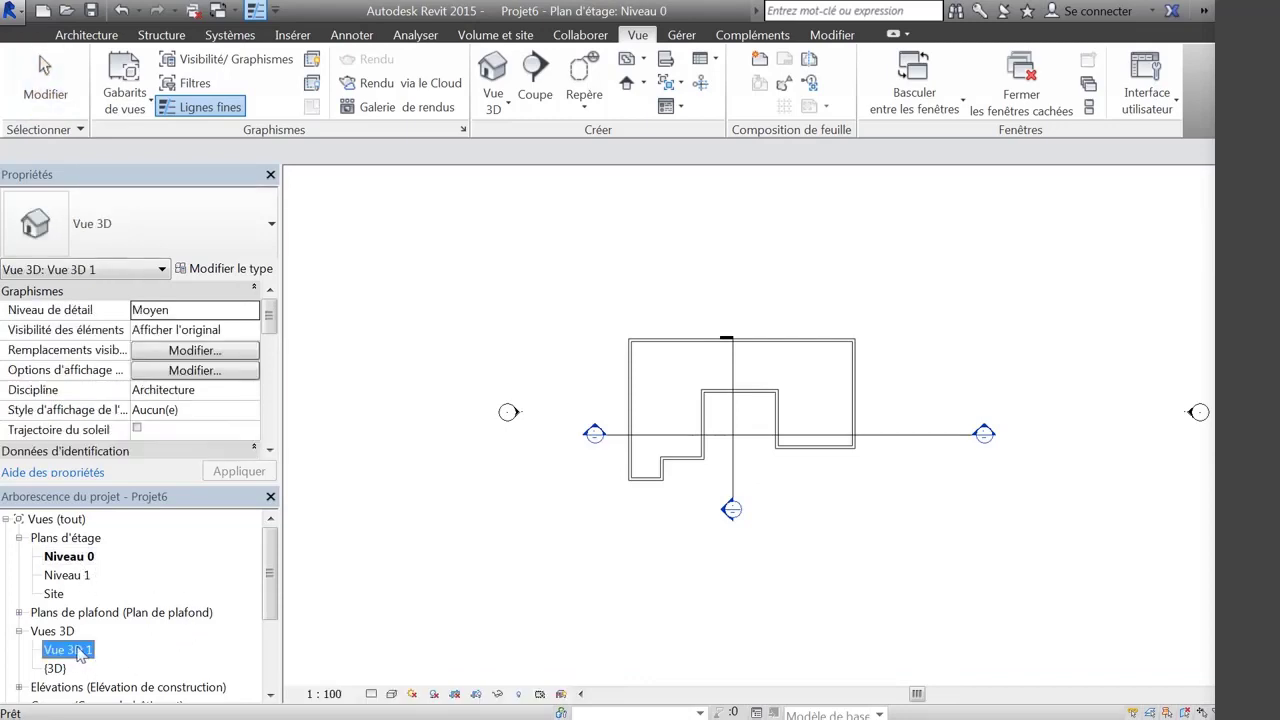
right_click(78, 656)
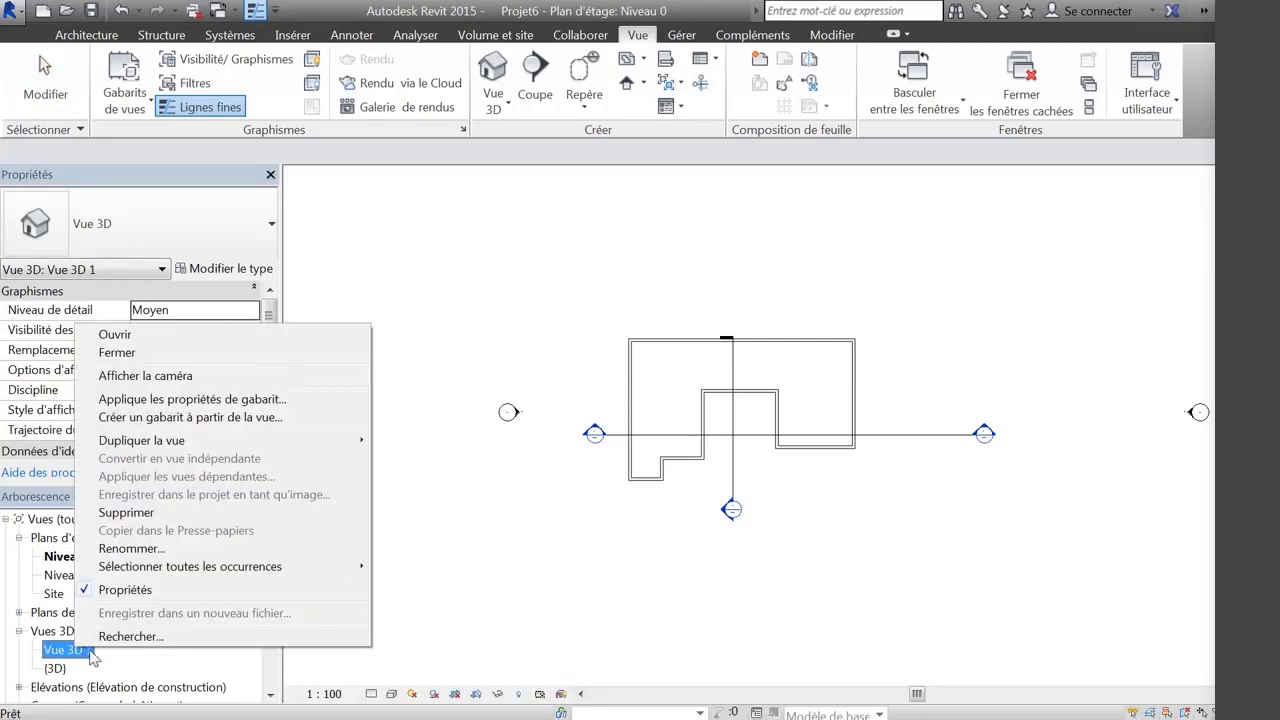
click(184, 377)
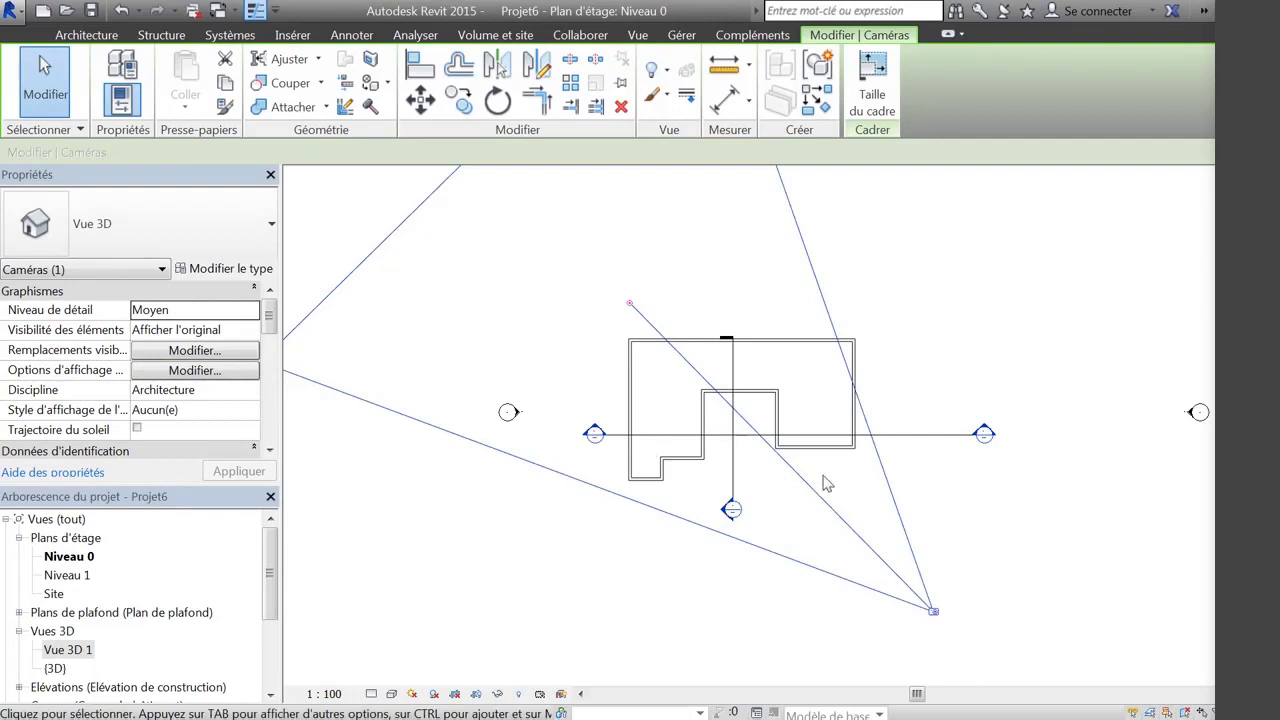
- Move the camera's eye point farther from the building, shift its target slightly northeast, and check the framing in Vue 3D 1
middle_drag(823, 483, 807, 523)
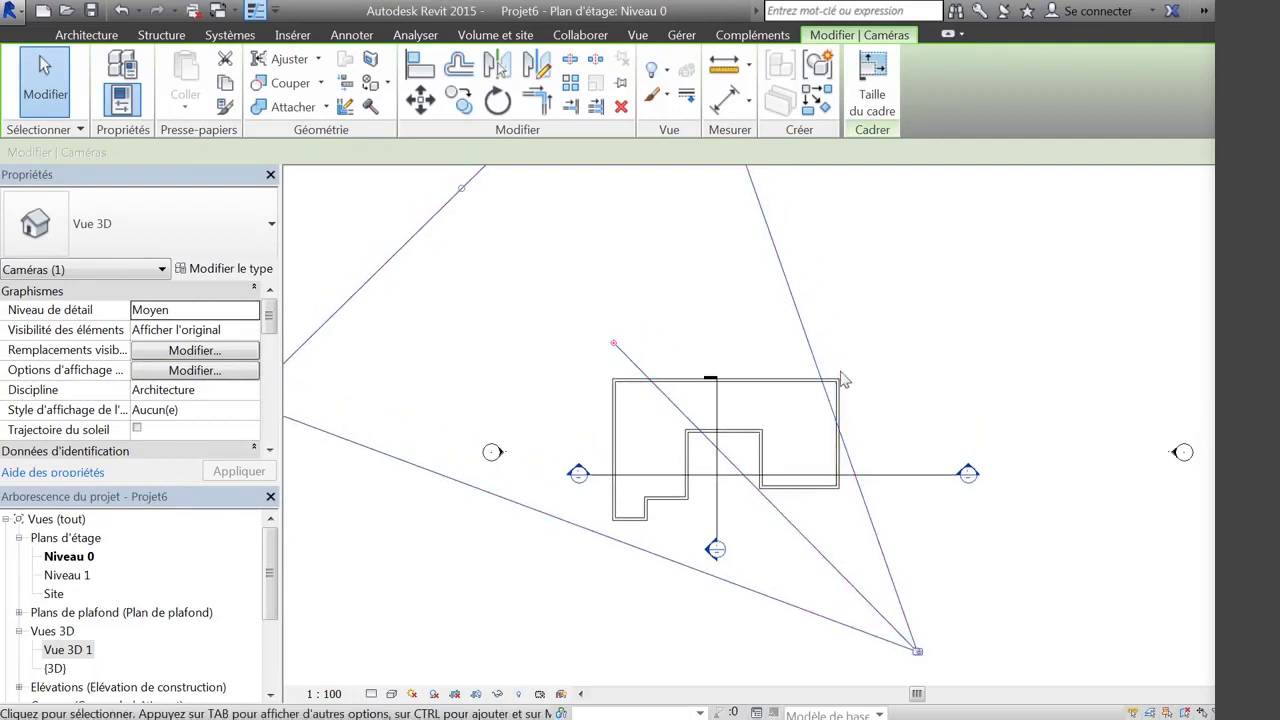
scroll(817, 423, down, 3)
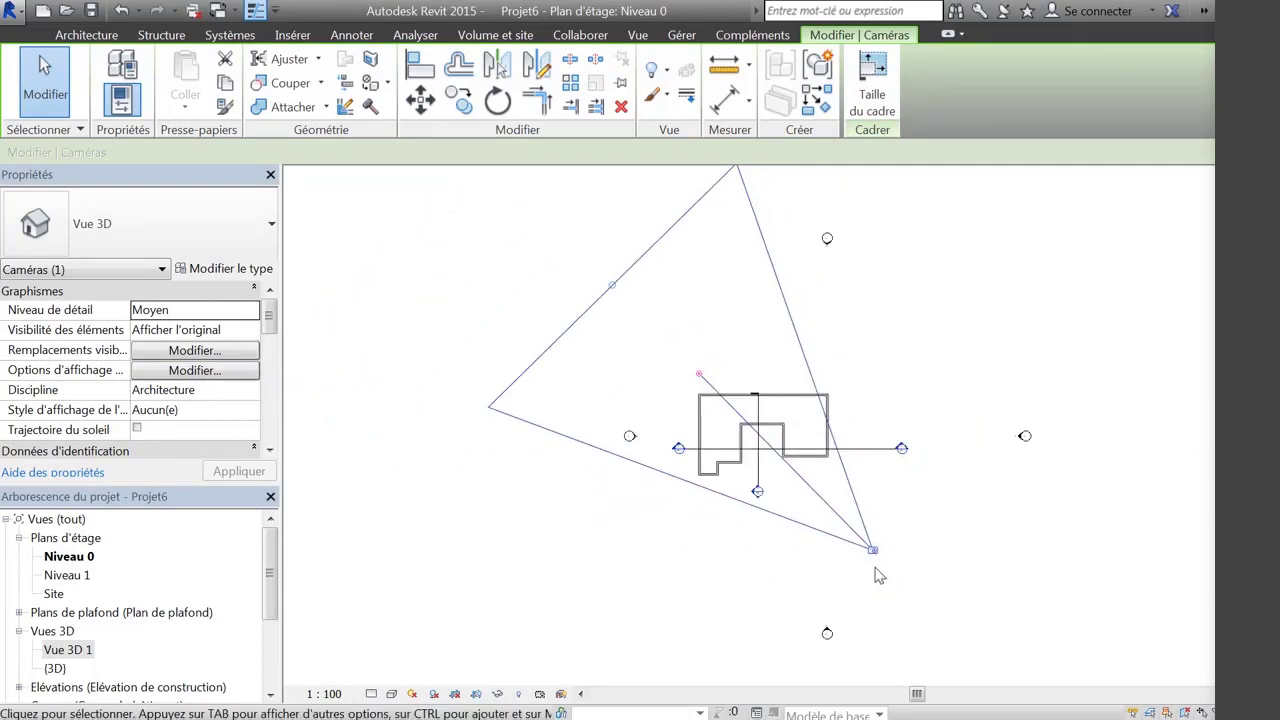
drag(873, 550, 912, 572)
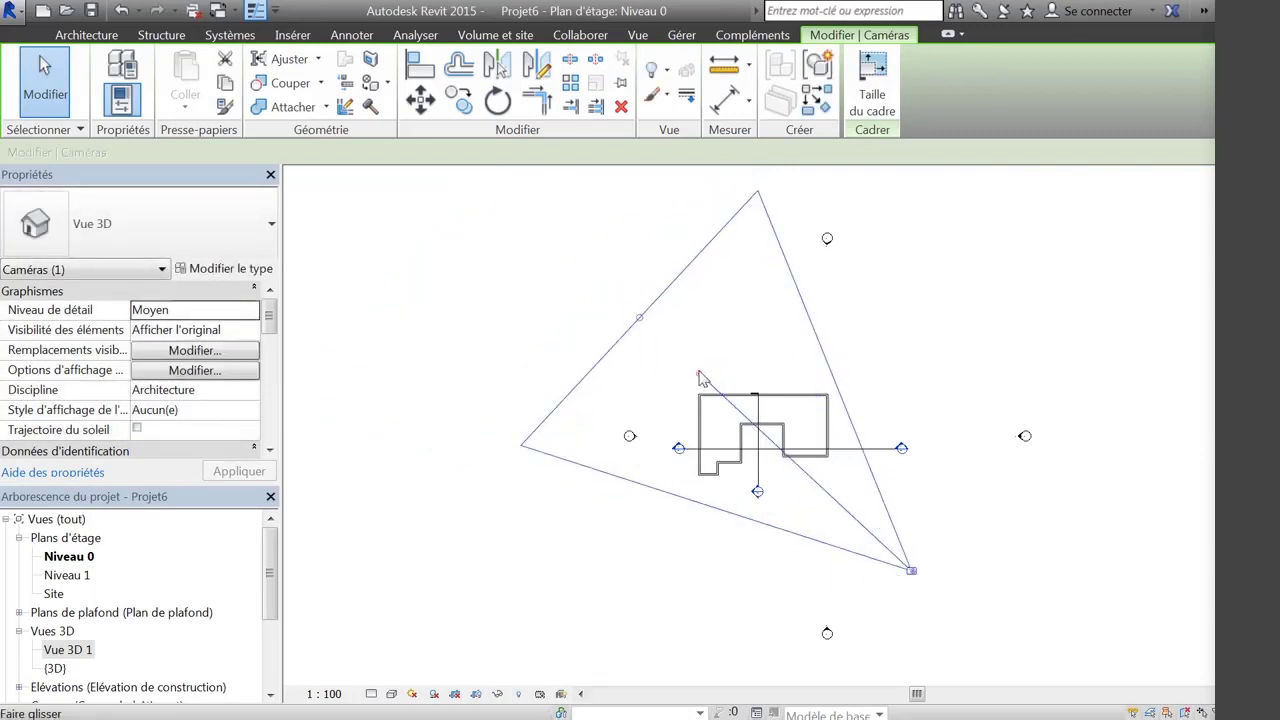
mouse_move(702, 378)
mouse_down()
mouse_move(734, 354)
mouse_move(700, 374)
mouse_move(729, 357)
mouse_move(711, 365)
mouse_up()
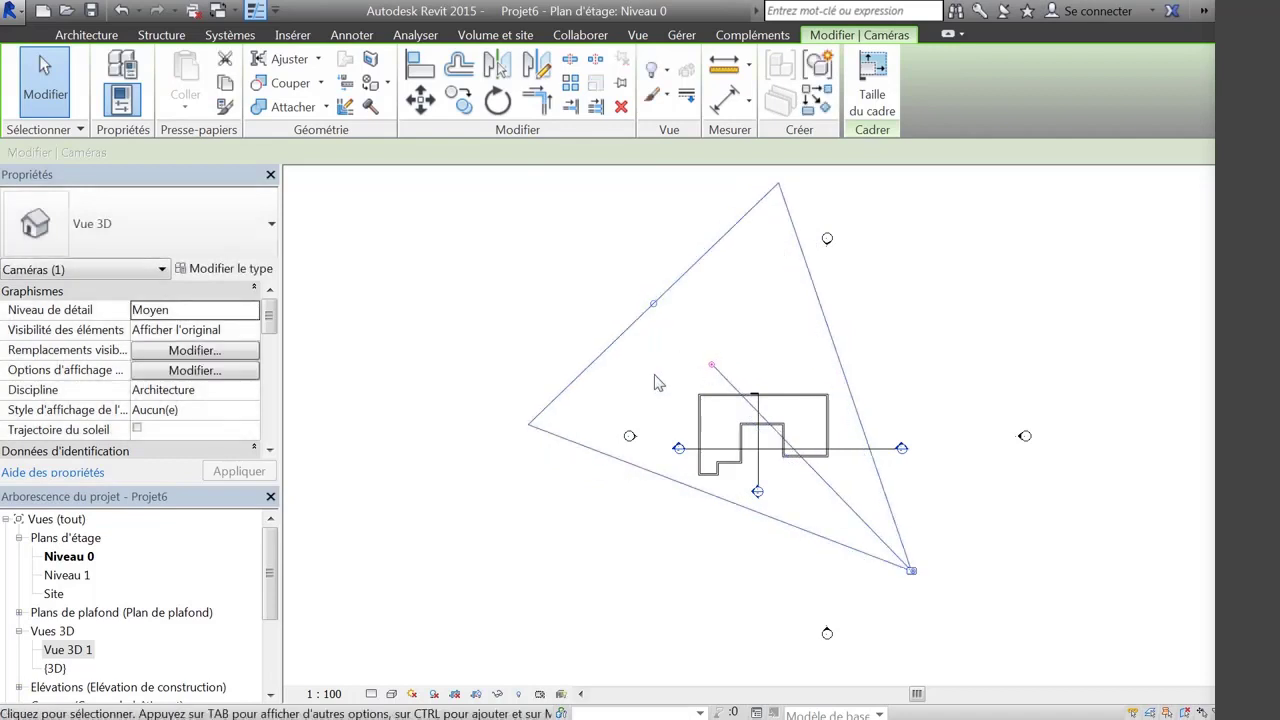
double_click(70, 650)
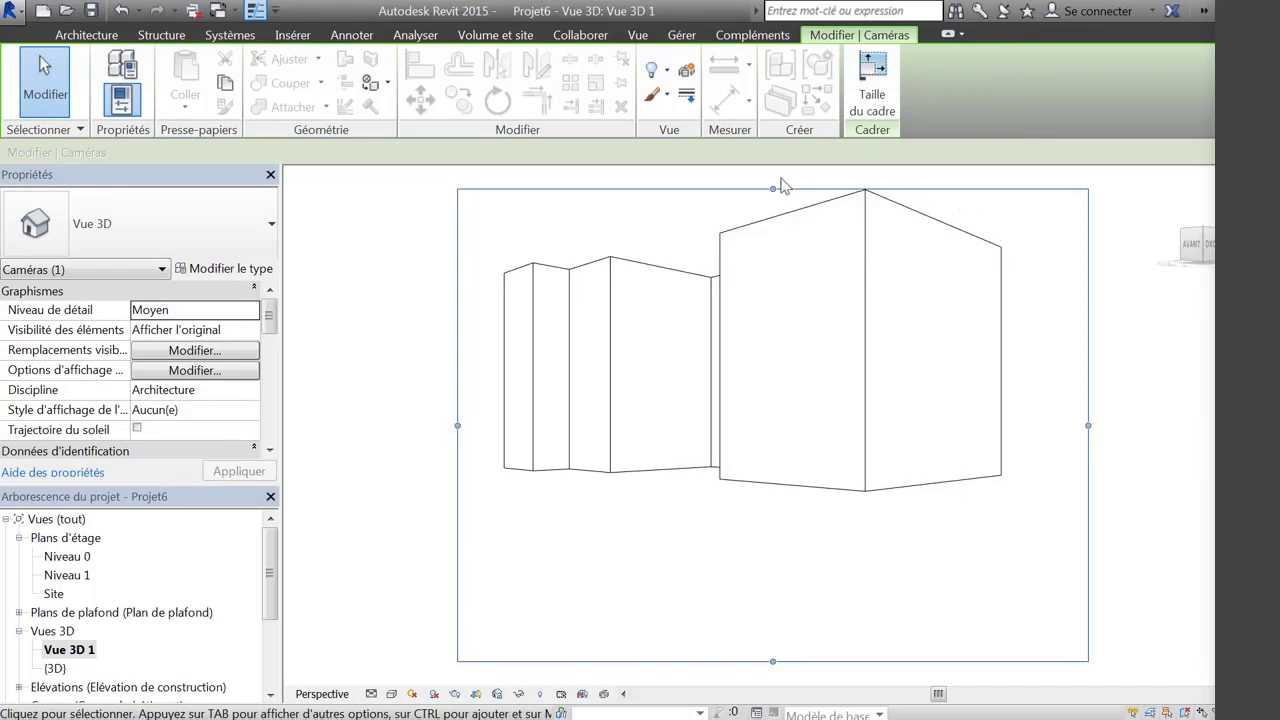
- In the Niveau 0 plan, move the camera's eye point closer to the building and reopen Vue 3D 1
double_click(70, 558)
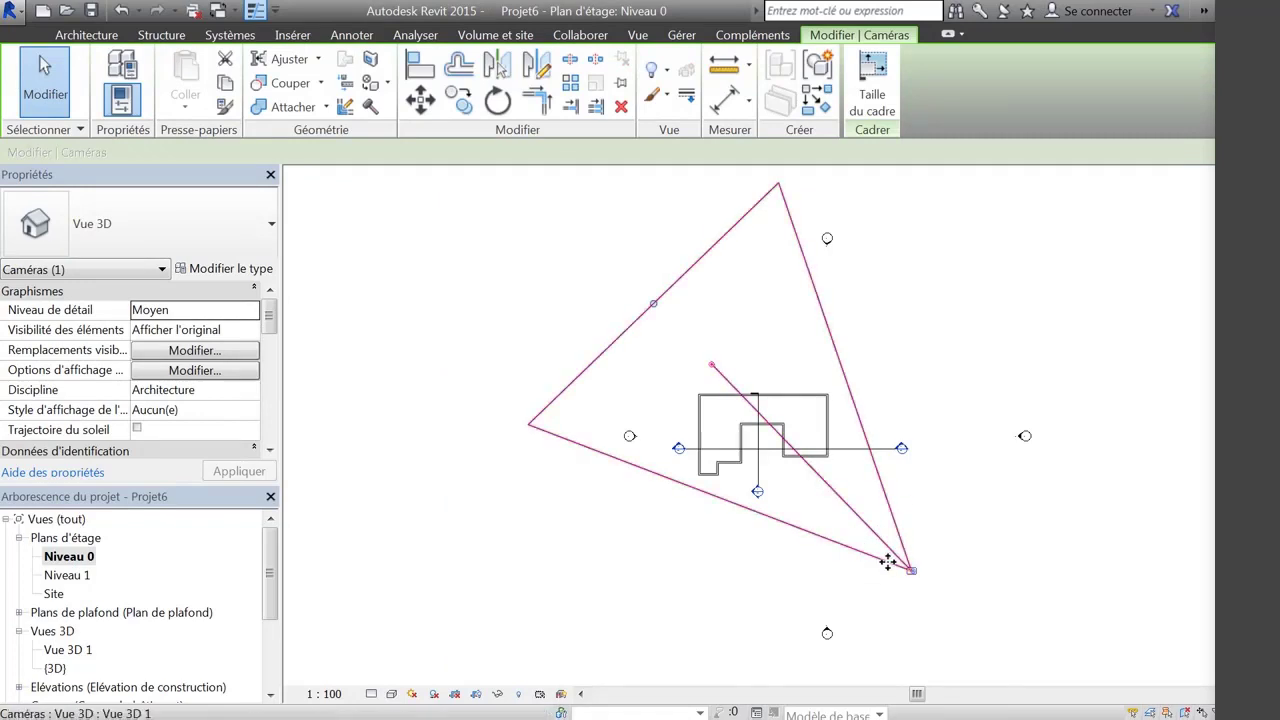
drag(912, 572, 845, 537)
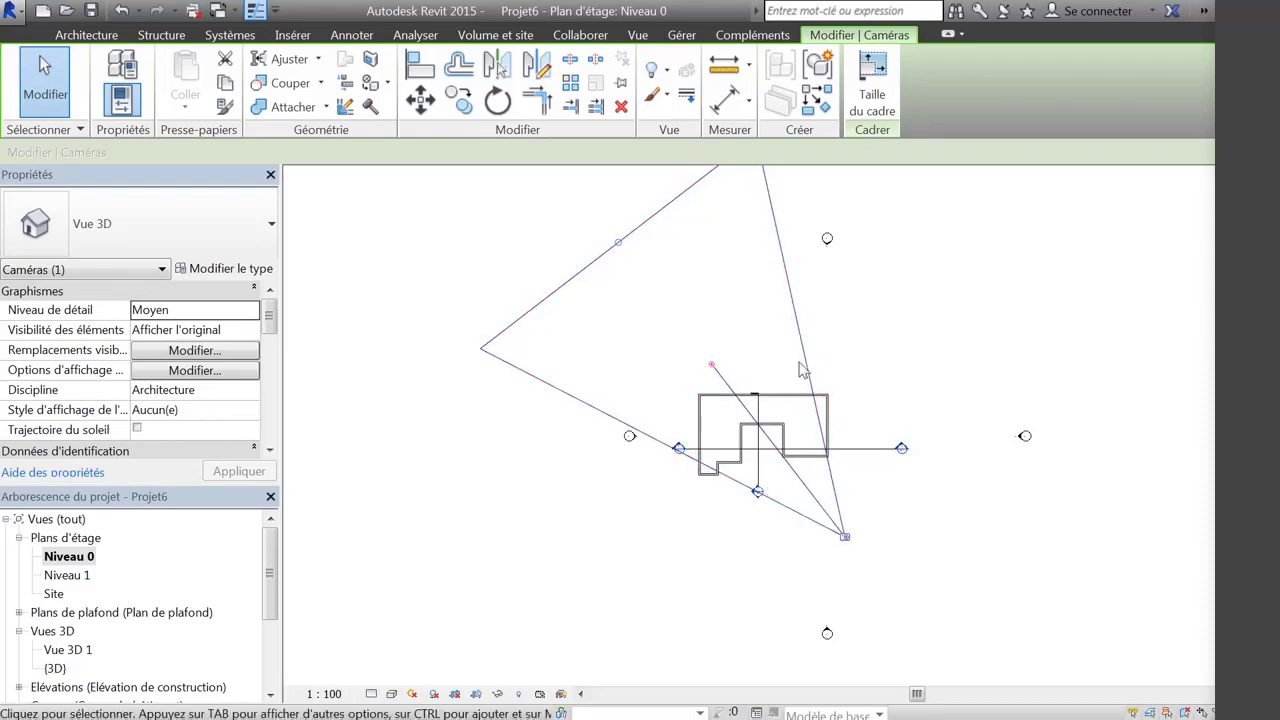
double_click(60, 651)
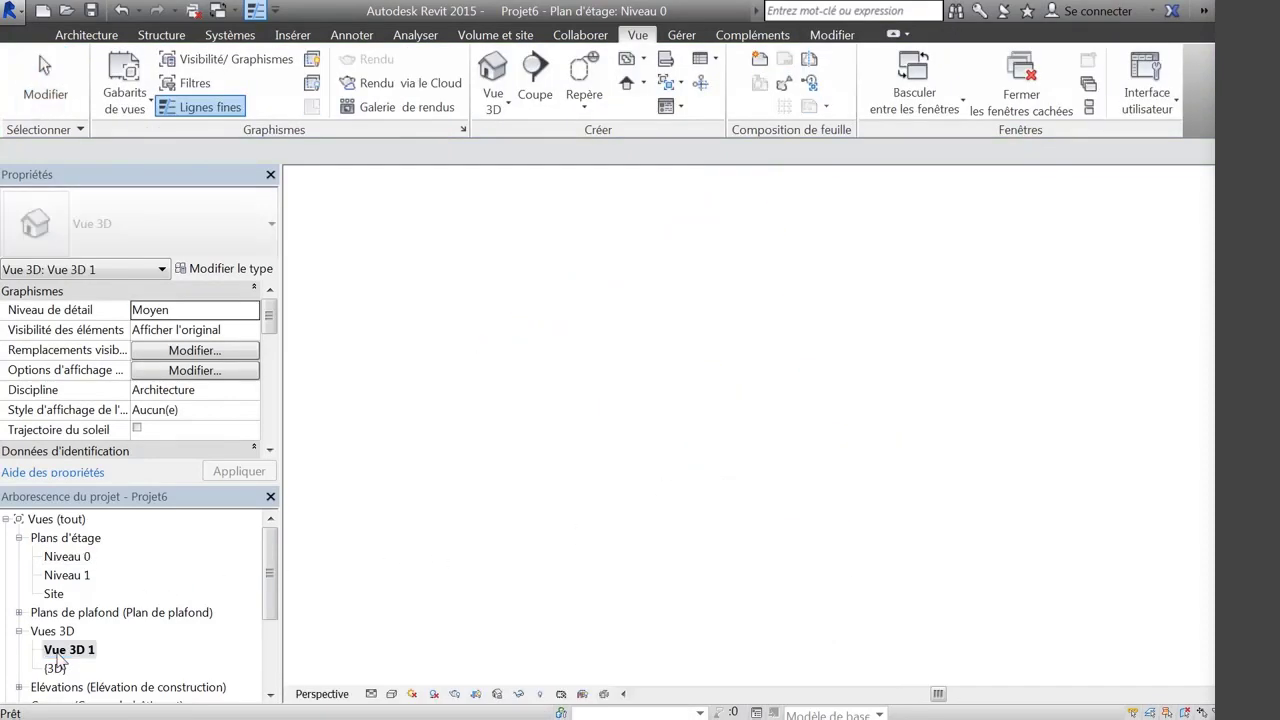
- Reduce the focal length of Vue 3D 1 with the full navigation wheel until the whole building fits inside the frame
middle_drag(736, 351, 731, 354)
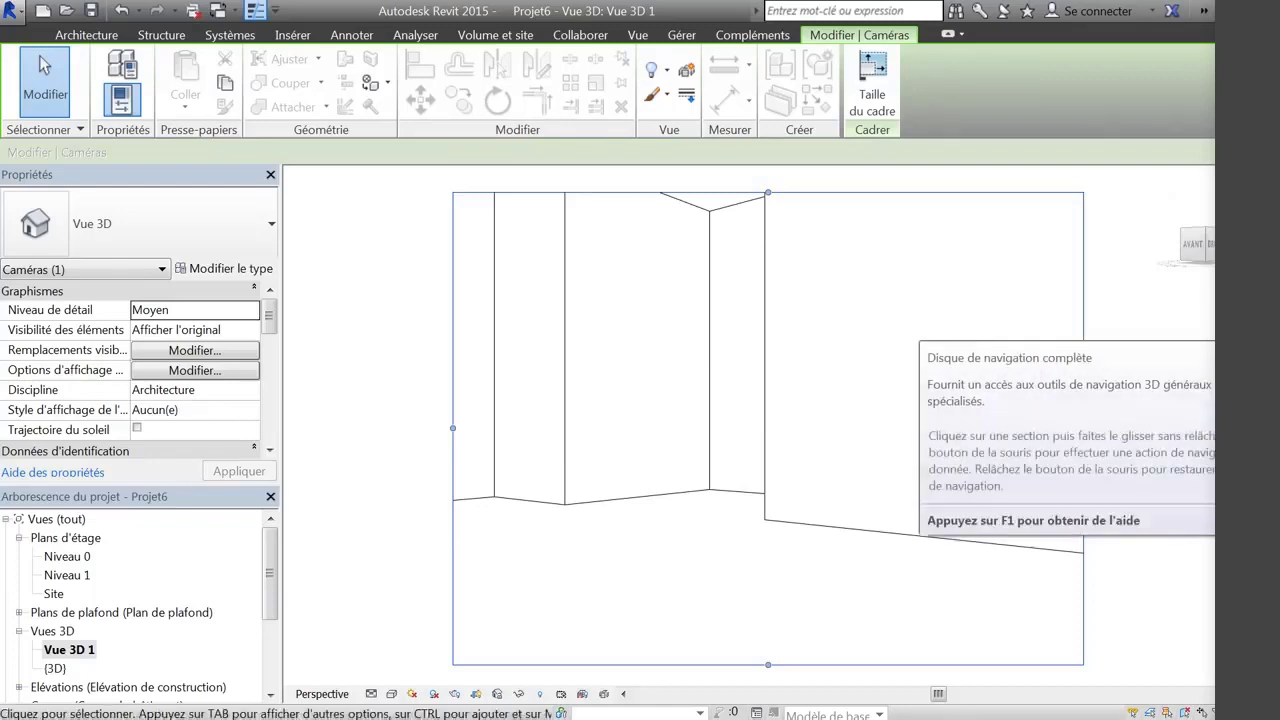
key(shift+w)
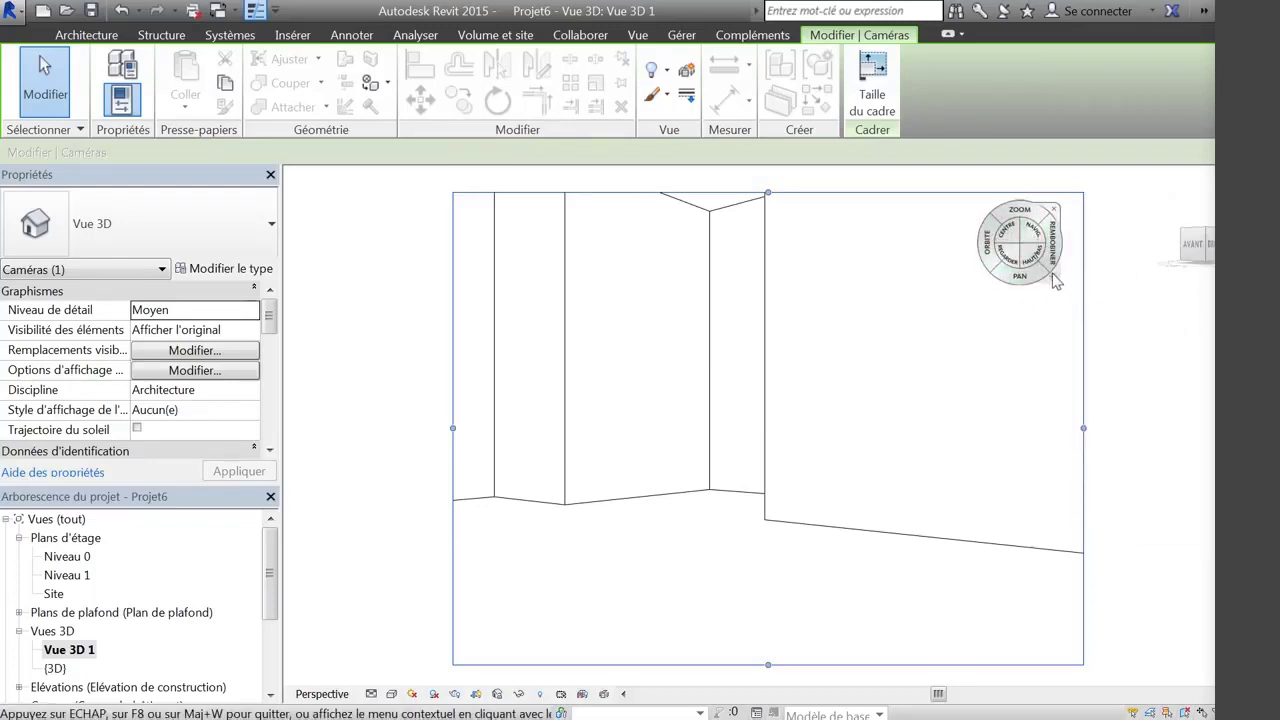
click(1055, 280)
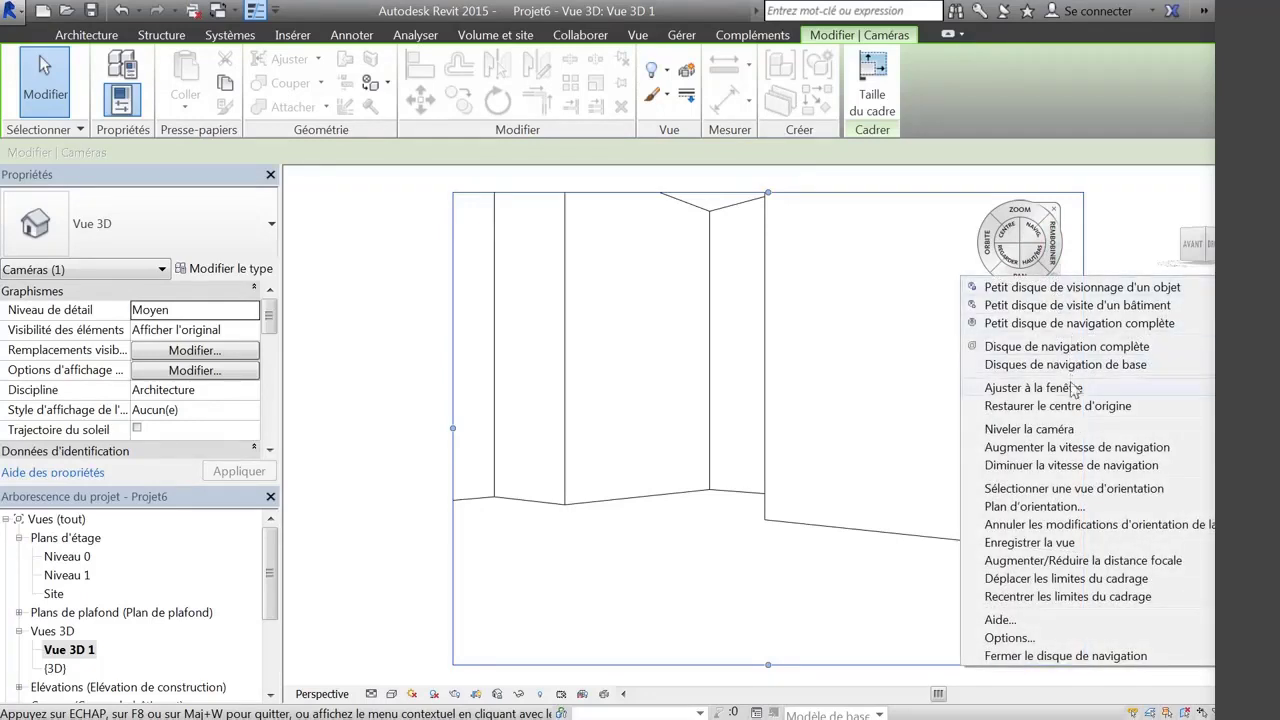
click(1062, 565)
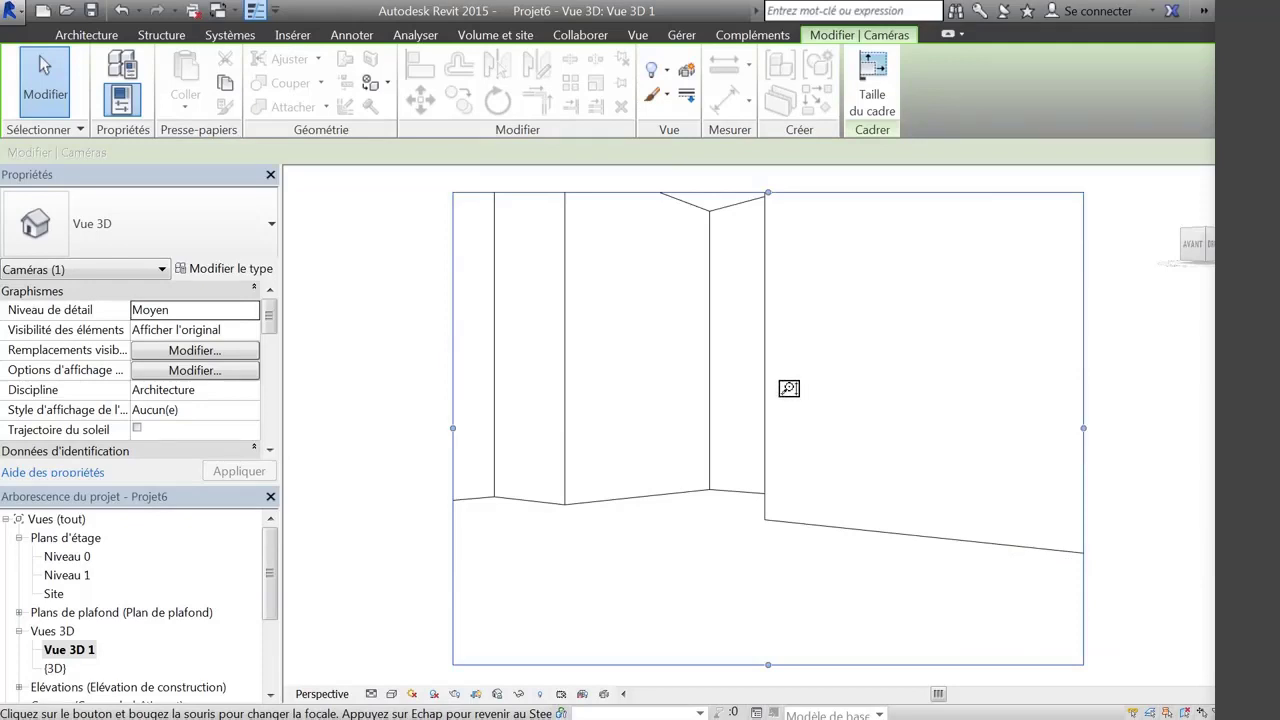
drag(789, 388, 800, 568)
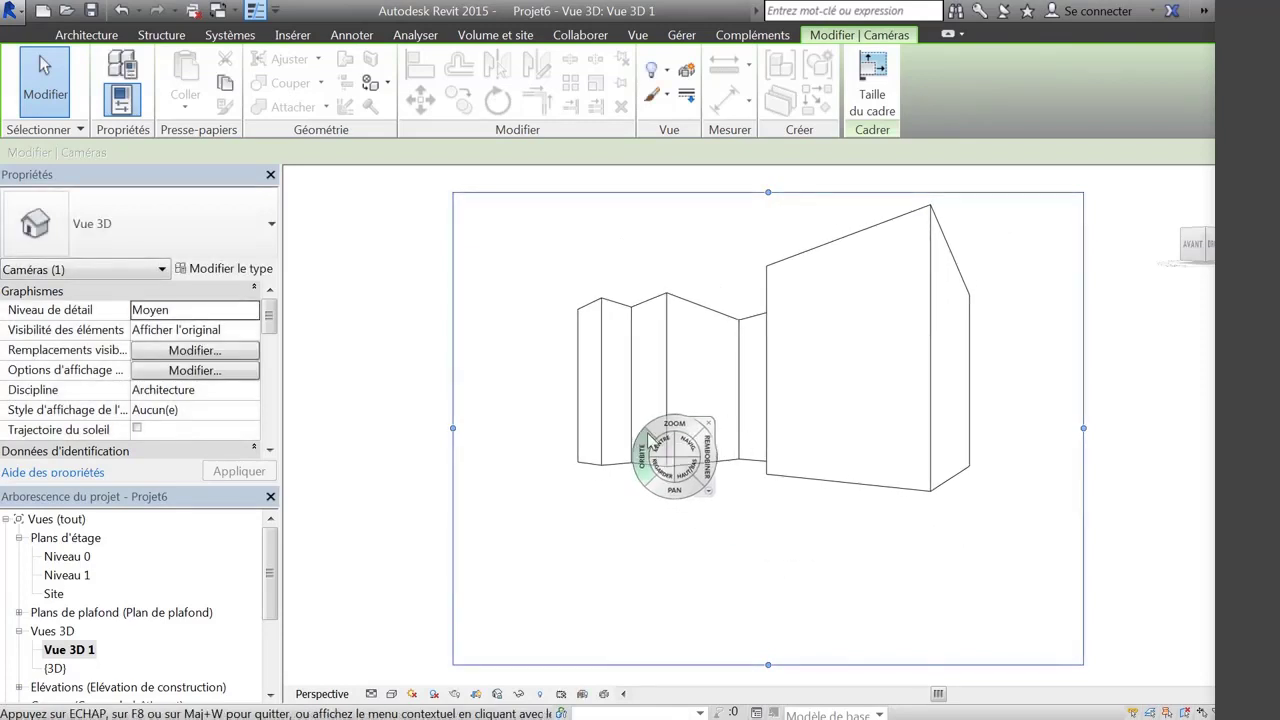
key(Escape)
- Show the Vue 3D 1 camera in the Niveau 0 plan, move its eye point slightly closer to the building, and reopen Vue 3D 1
double_click(86, 558)
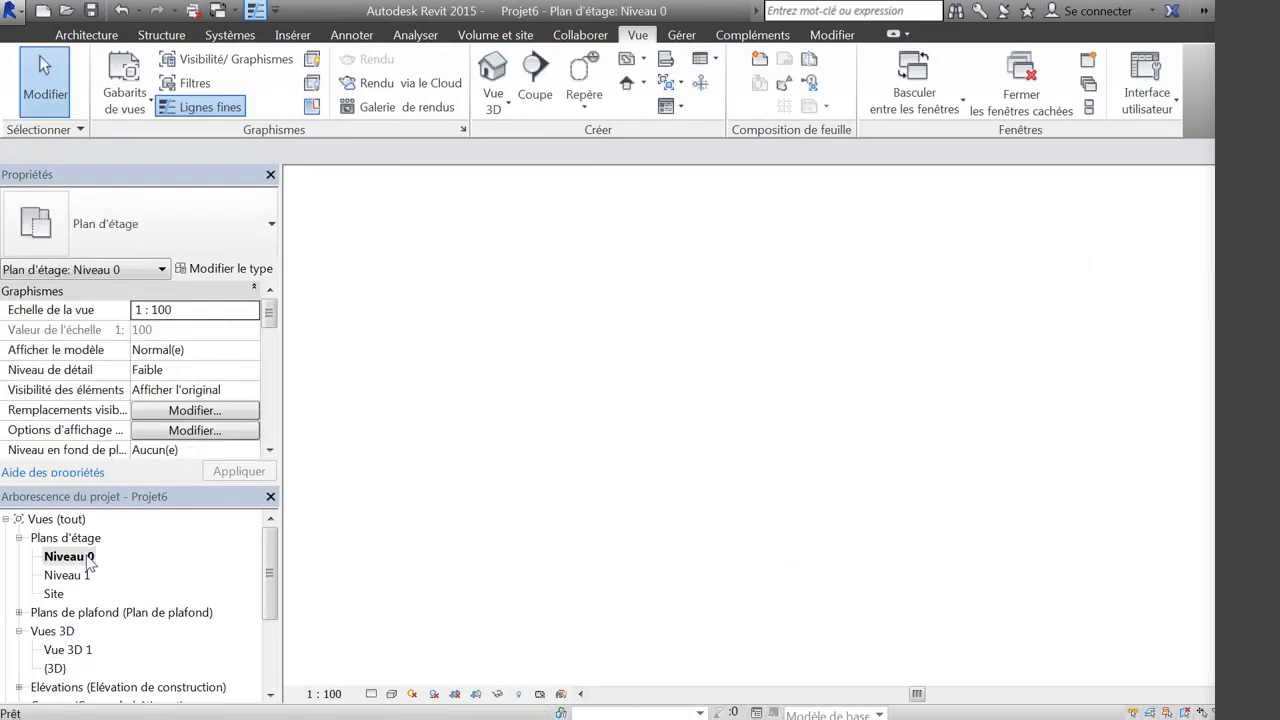
right_click(70, 650)
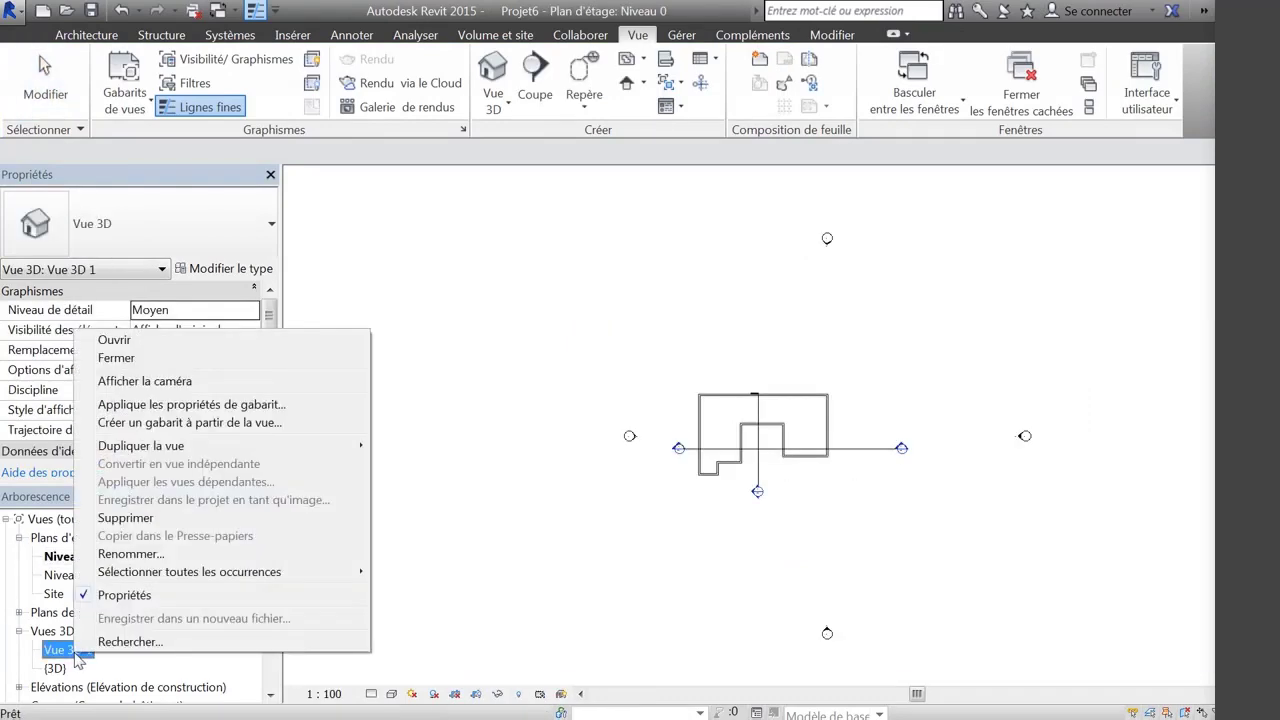
click(160, 381)
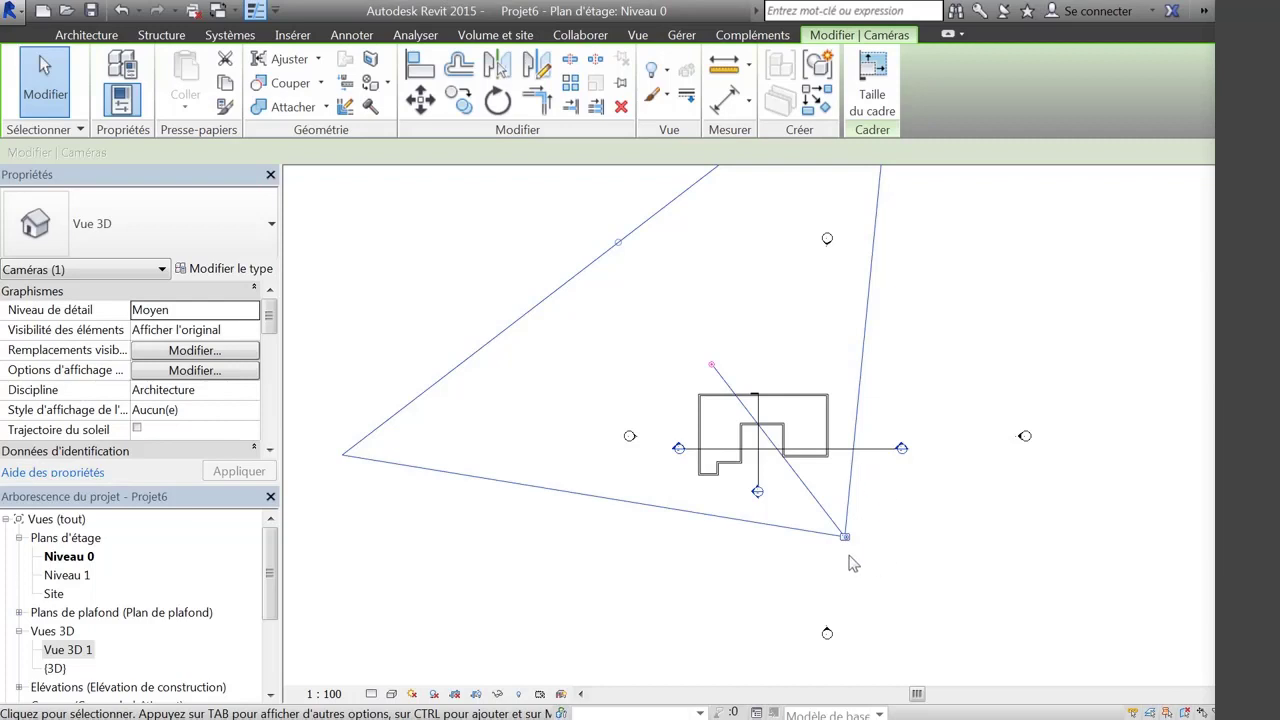
mouse_move(845, 537)
mouse_down()
mouse_move(826, 524)
mouse_move(846, 523)
mouse_move(820, 523)
mouse_move(838, 521)
mouse_move(686, 517)
mouse_move(857, 534)
mouse_move(847, 527)
mouse_up()
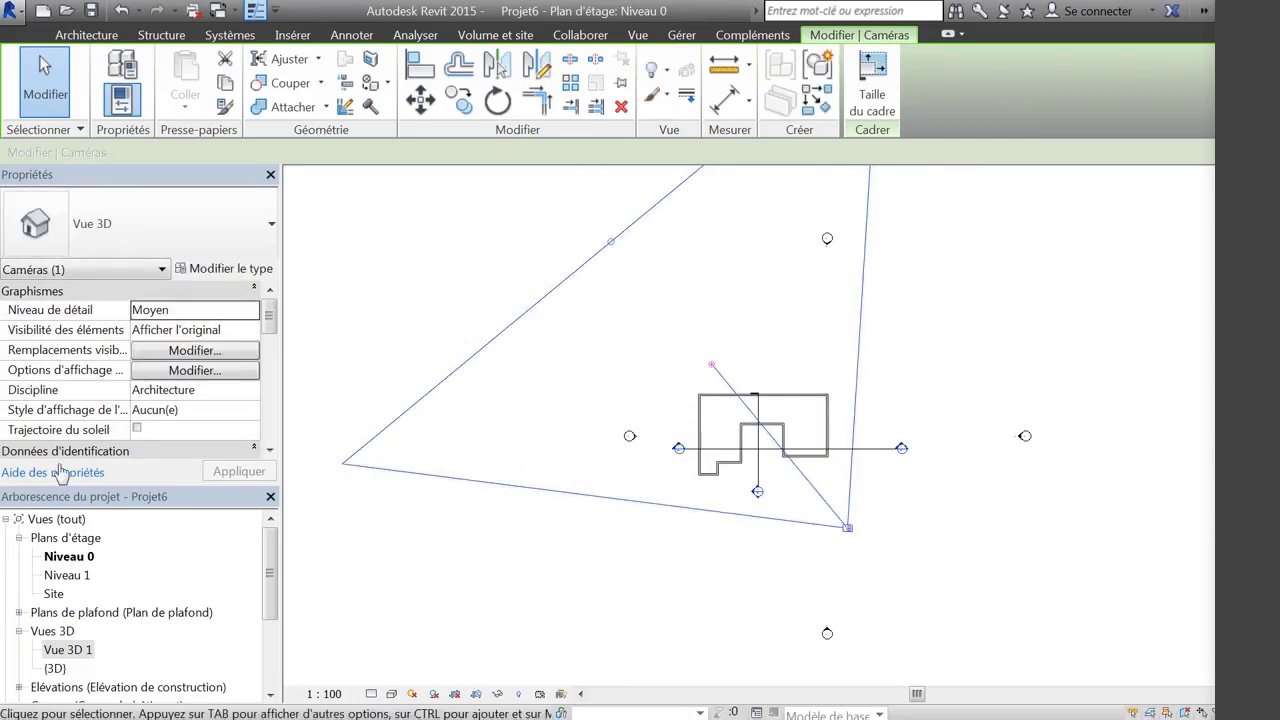
double_click(79, 655)
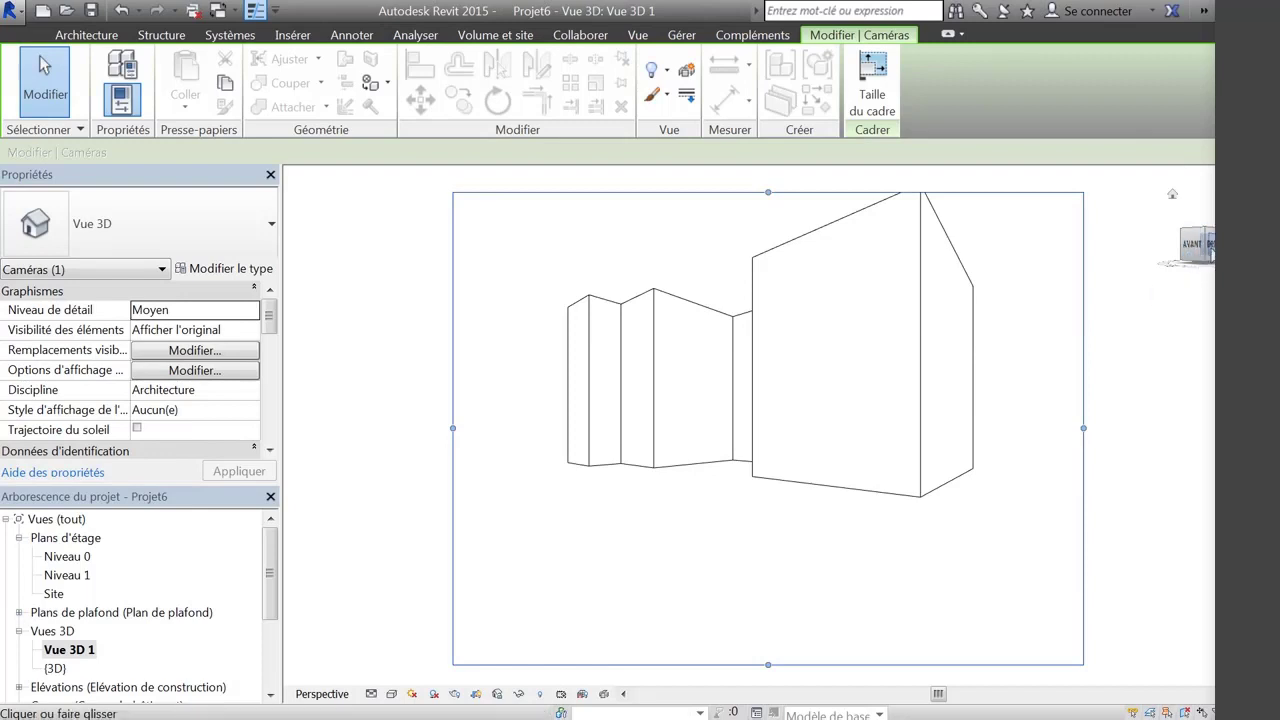
- Examine the building in Vue 3D 1 with the ViewCube from its left, top and back faces and from its edges and corners
drag(1207, 237, 1200, 290)
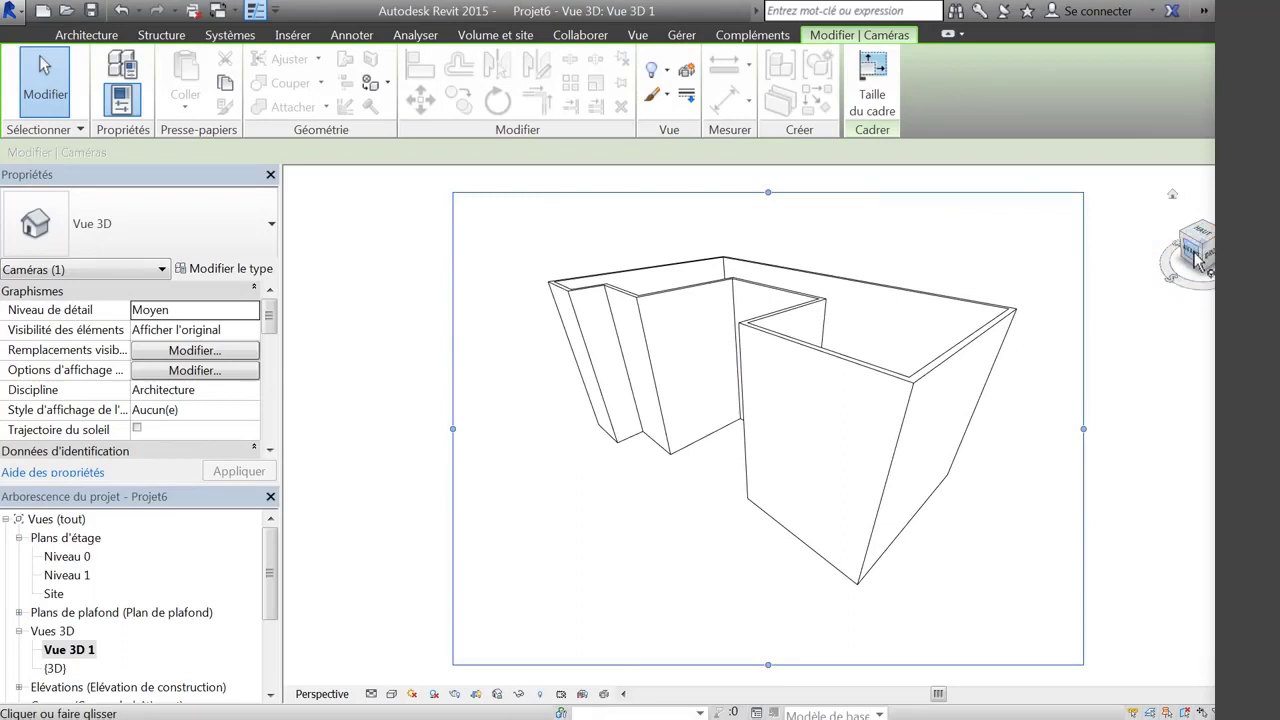
click(1198, 258)
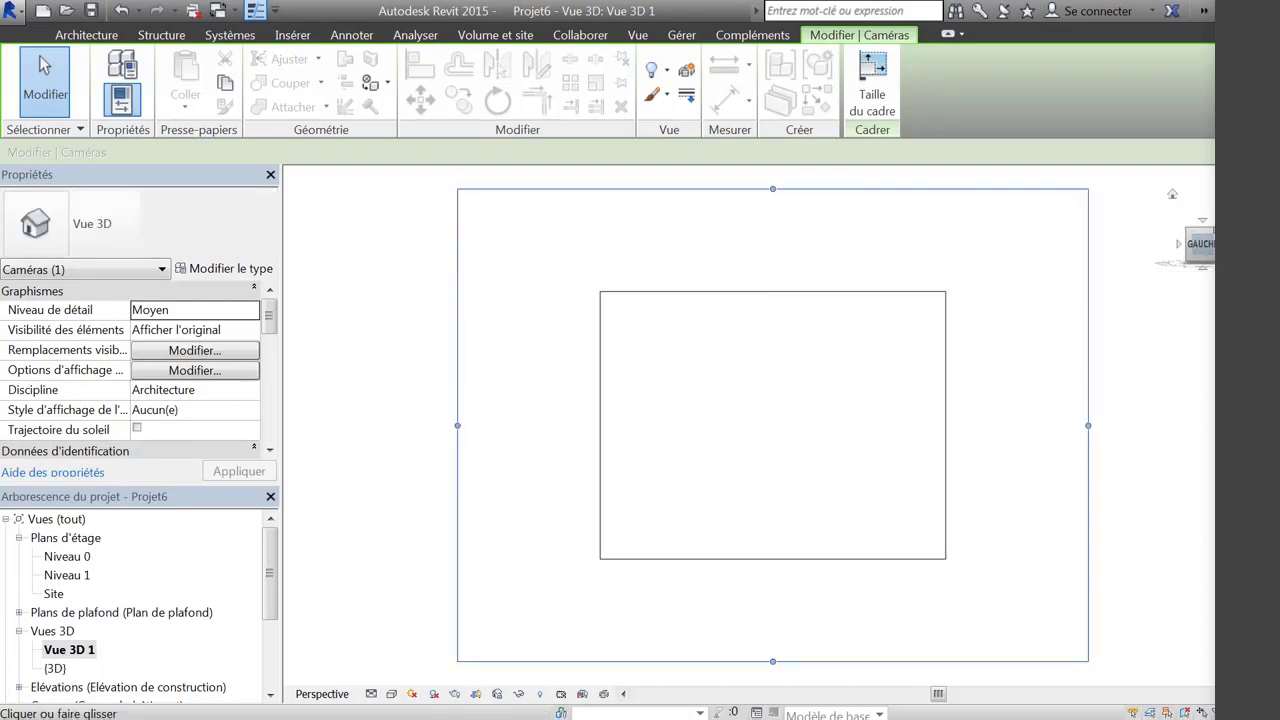
click(1209, 230)
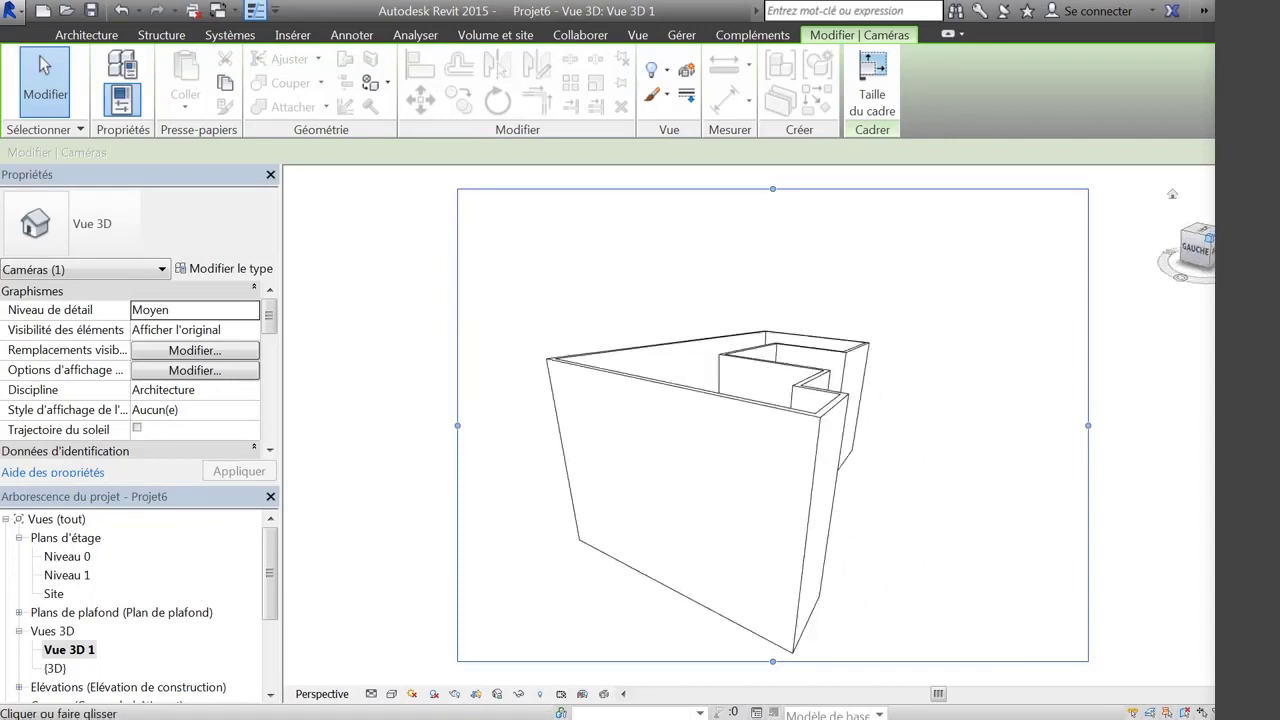
click(1210, 243)
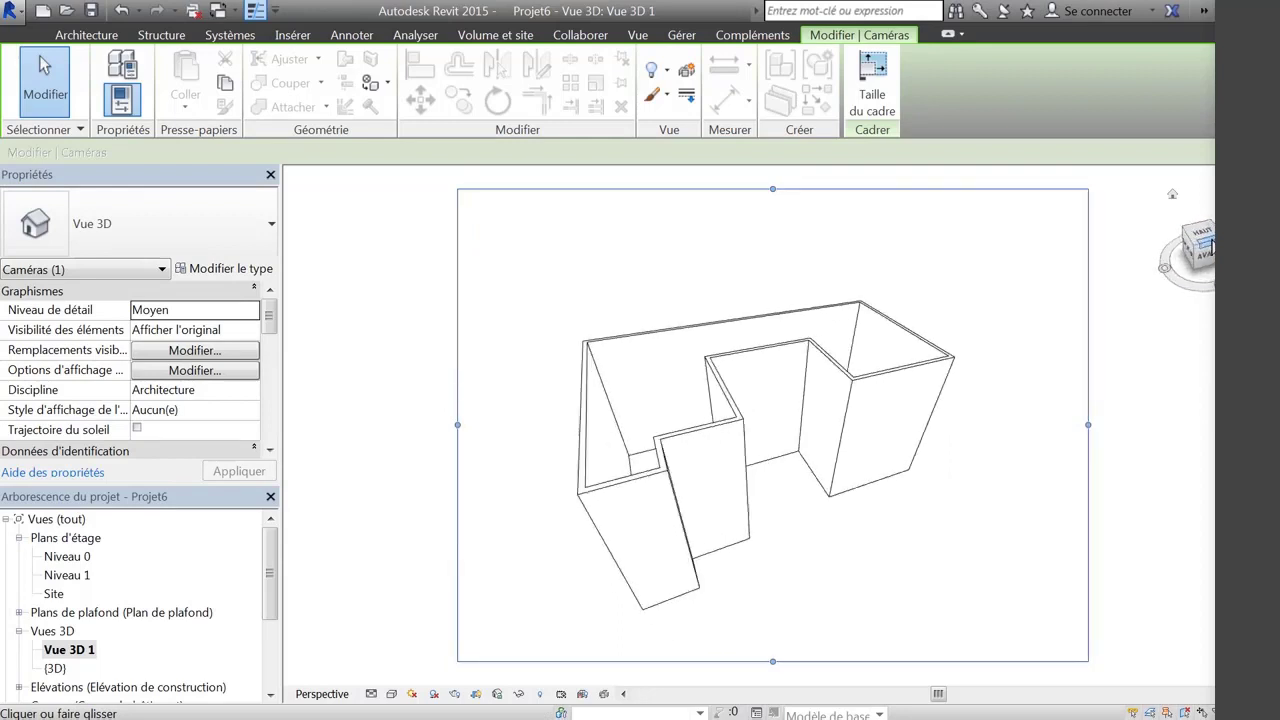
click(1189, 238)
click(1204, 241)
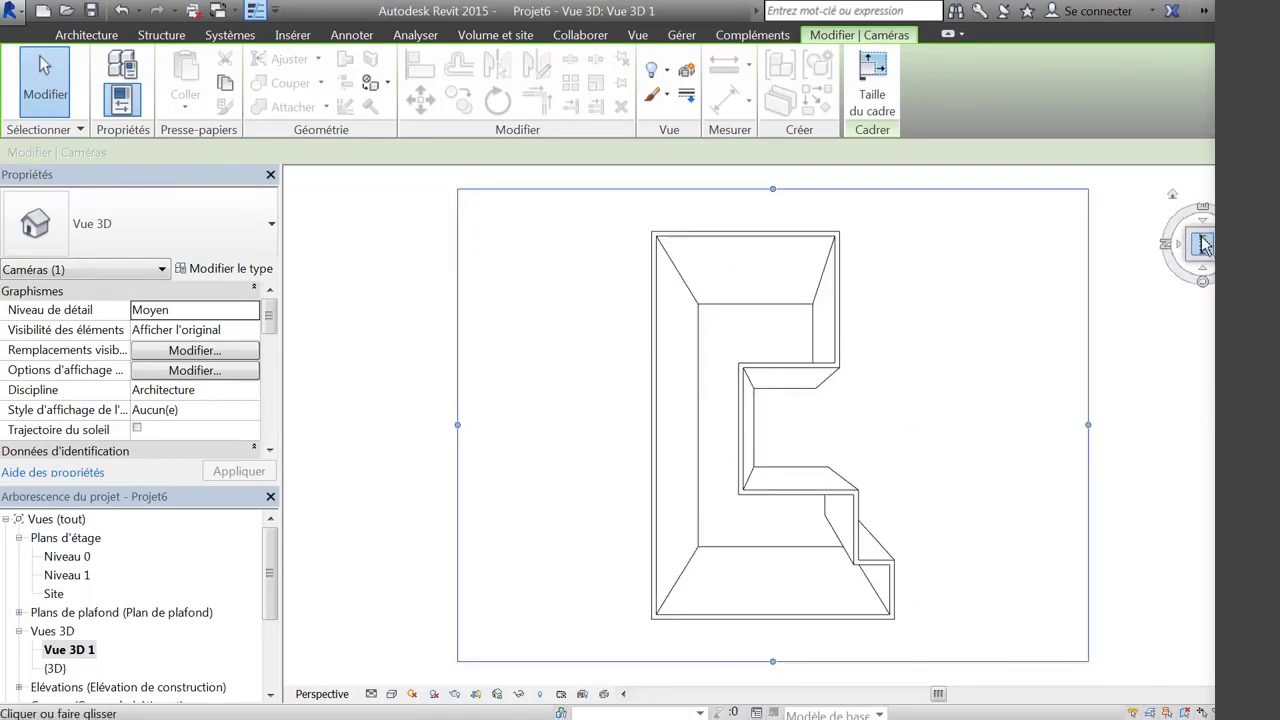
click(1204, 244)
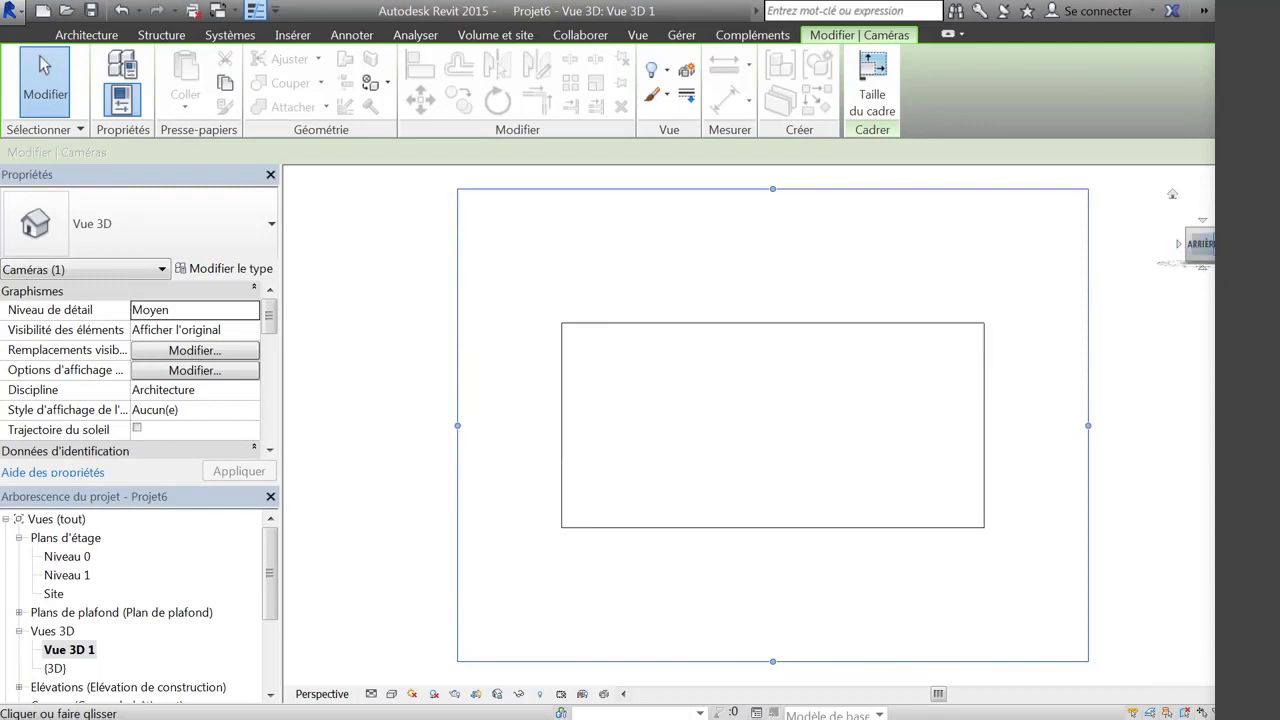
click(1211, 231)
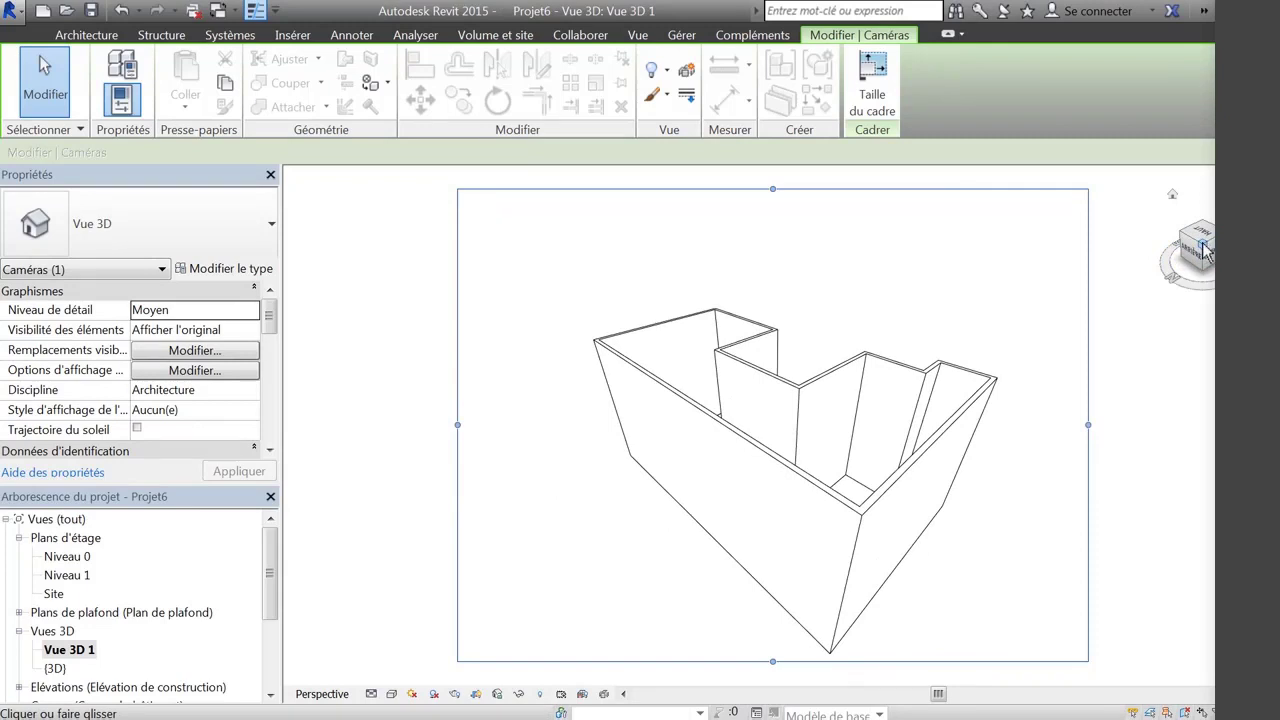
- Rotate the view with the ViewCube to look down on the building's rear walls, and deselect the camera
drag(1207, 250, 1172, 242)
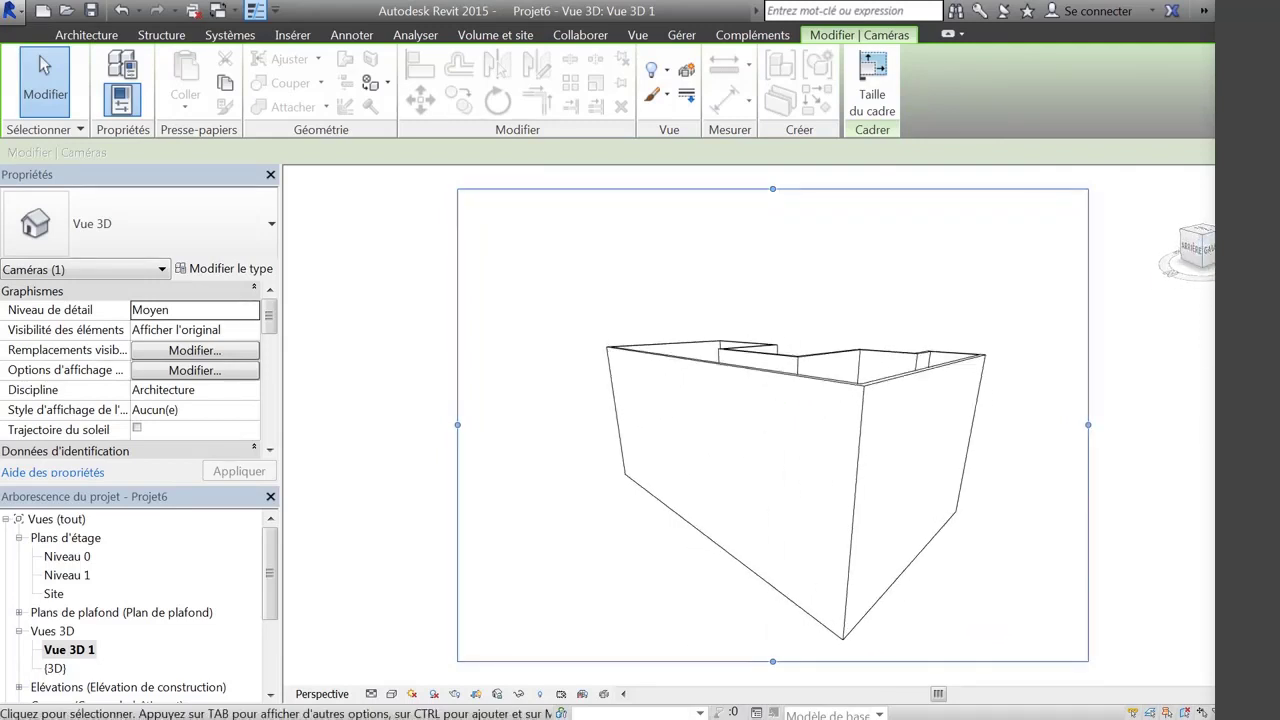
click(1173, 278)
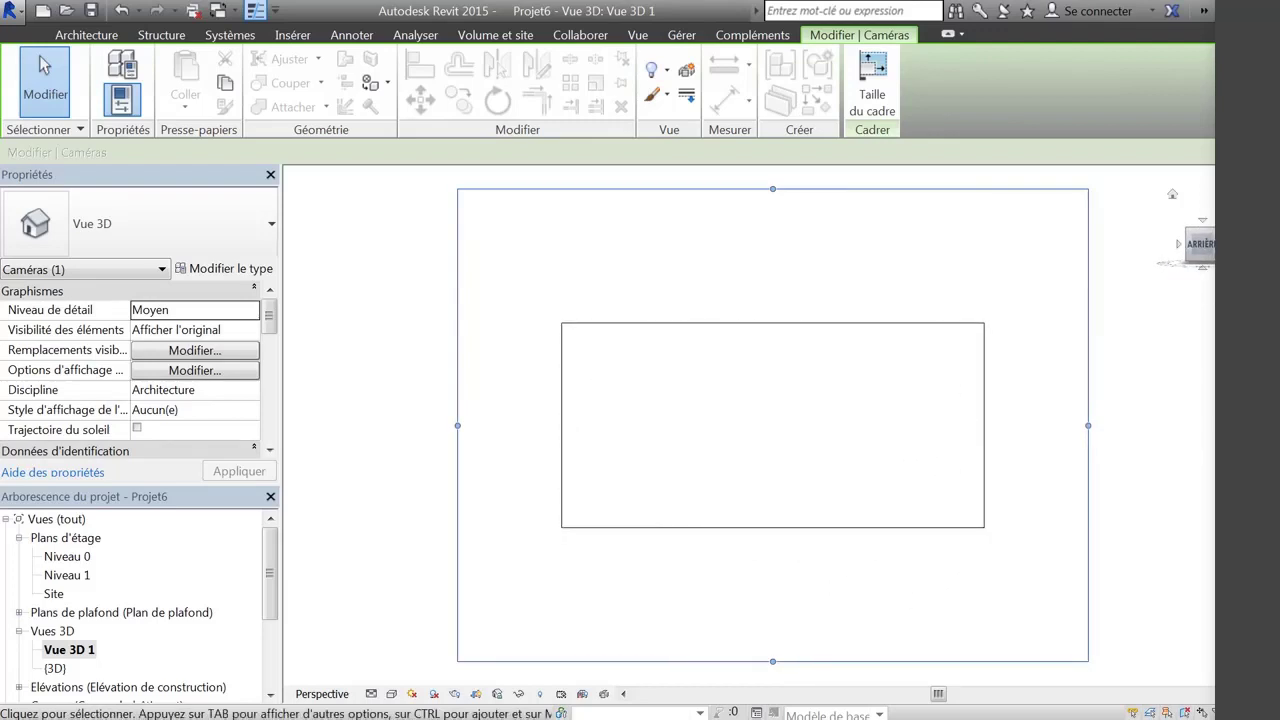
click(1197, 252)
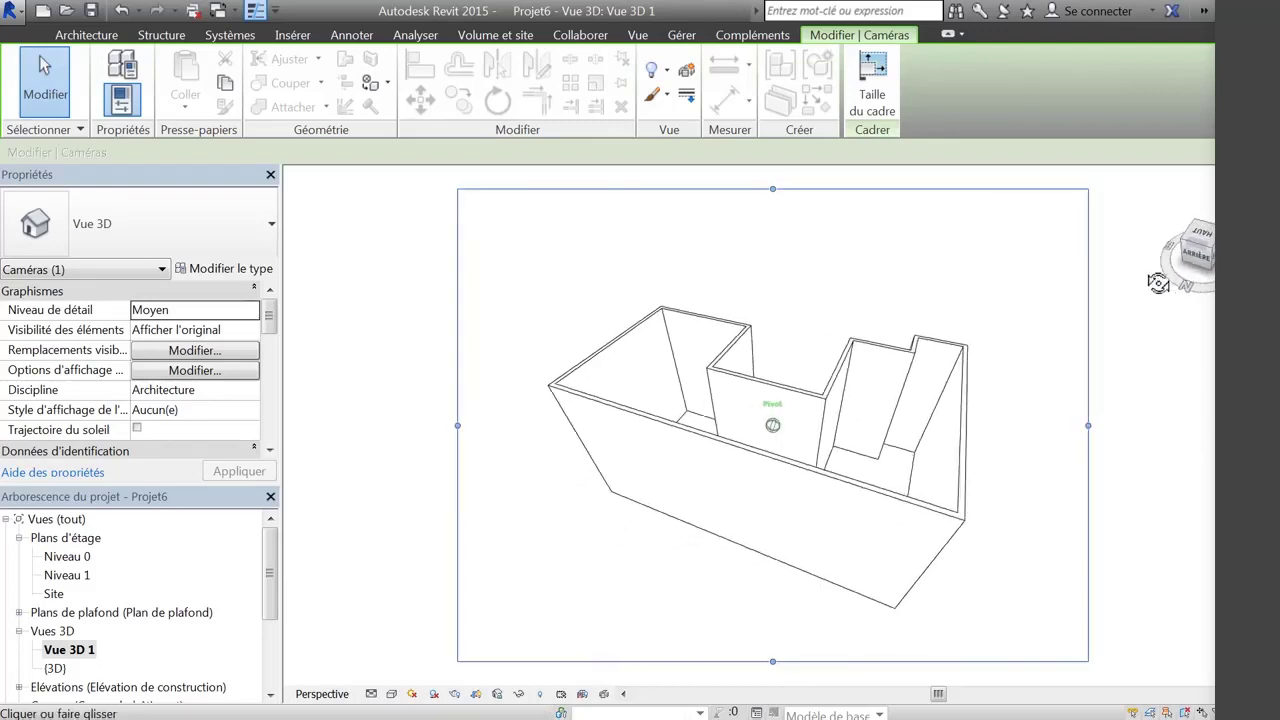
mouse_move(1208, 250)
mouse_down()
mouse_move(1184, 238)
mouse_move(1196, 244)
mouse_up()
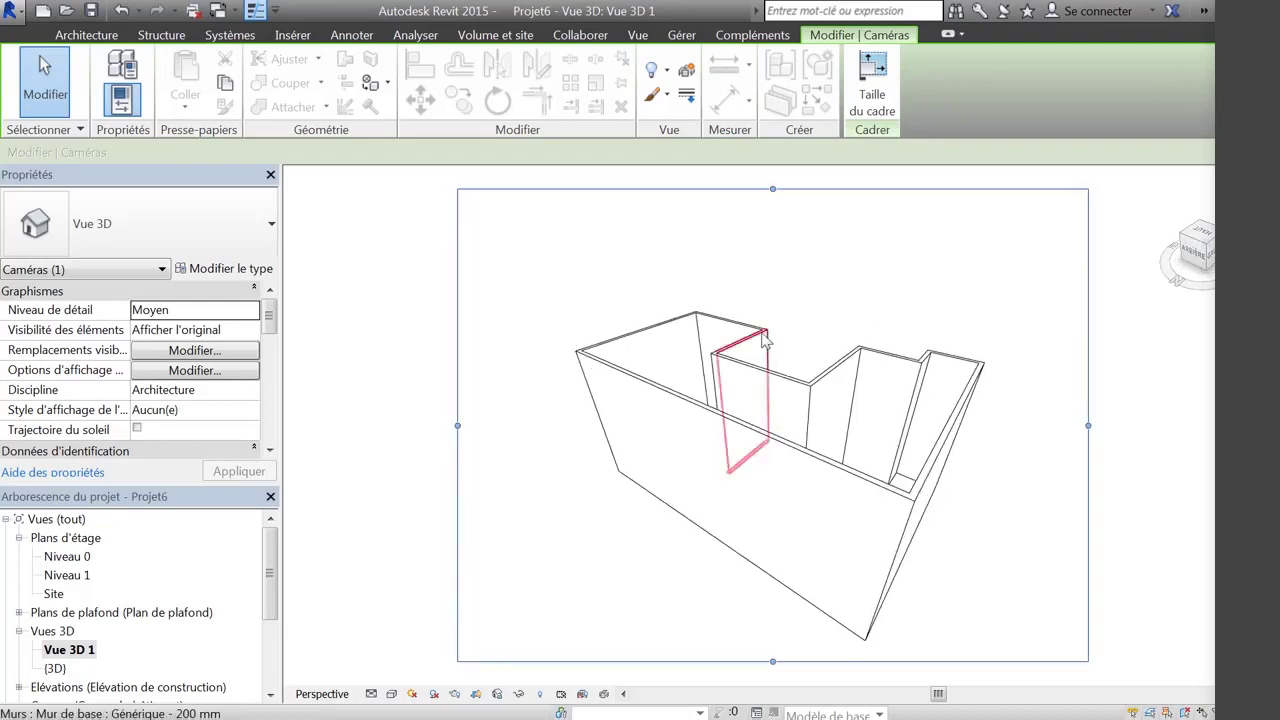
click(792, 345)
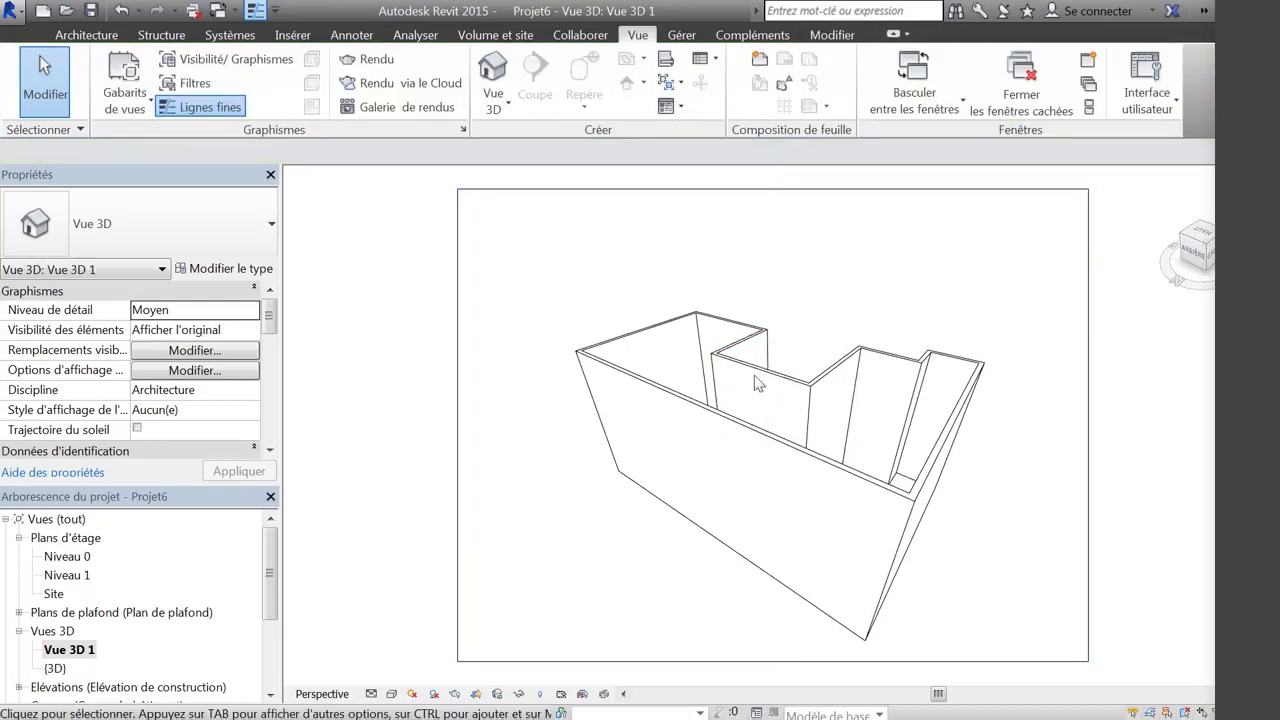
- Examine the stepped walls on the building's front left side up close, orbiting around them with the default pivot
middle_drag(855, 350, 598, 393)
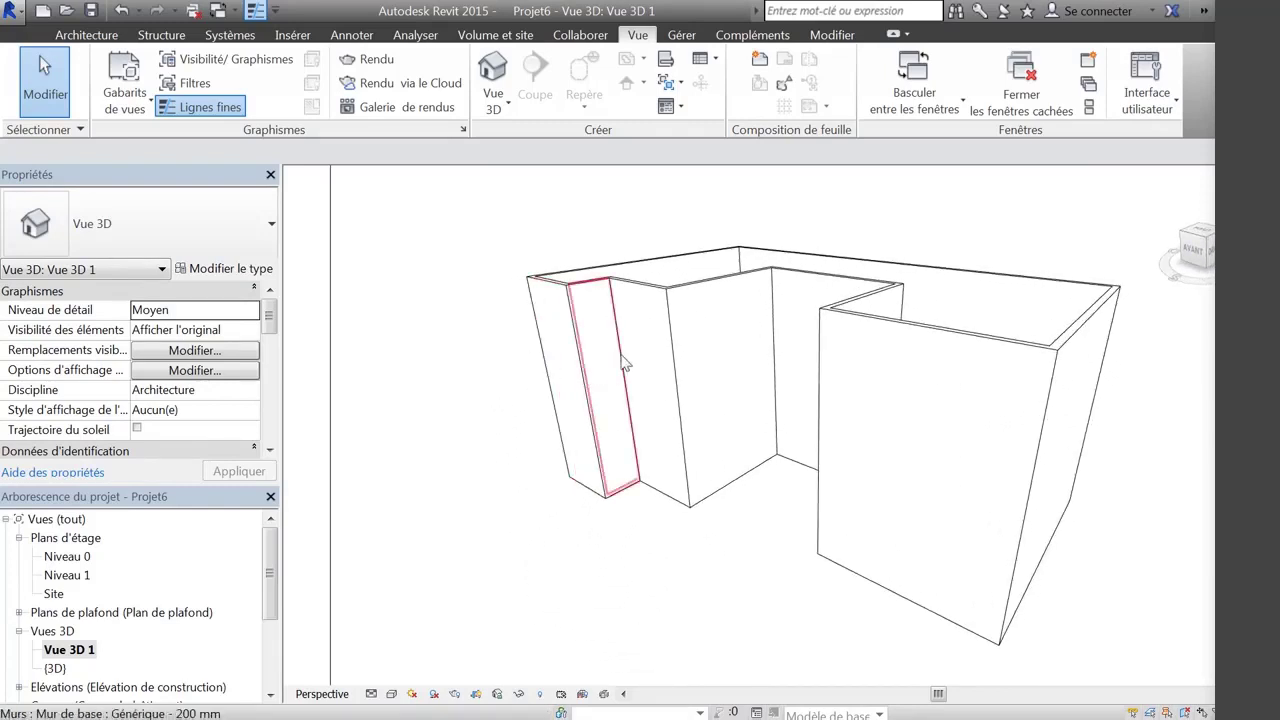
scroll(527, 355, up, 5)
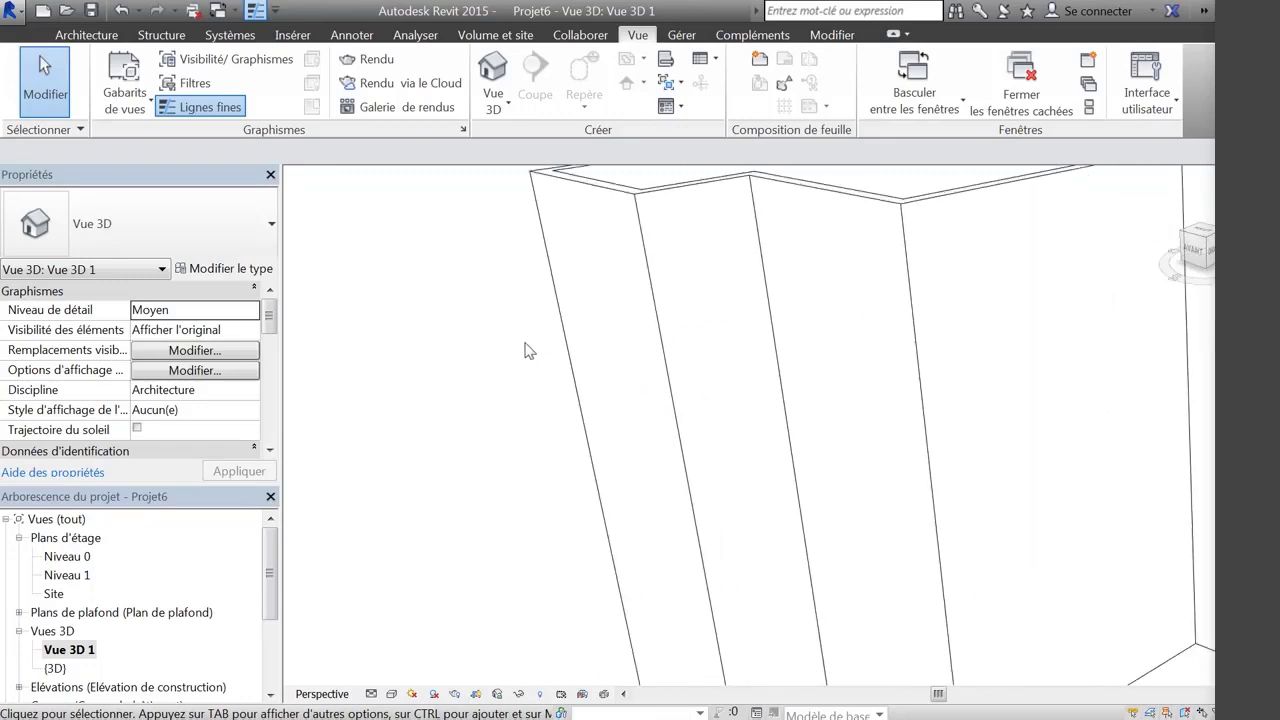
shift+middle_drag(700, 337, 745, 346)
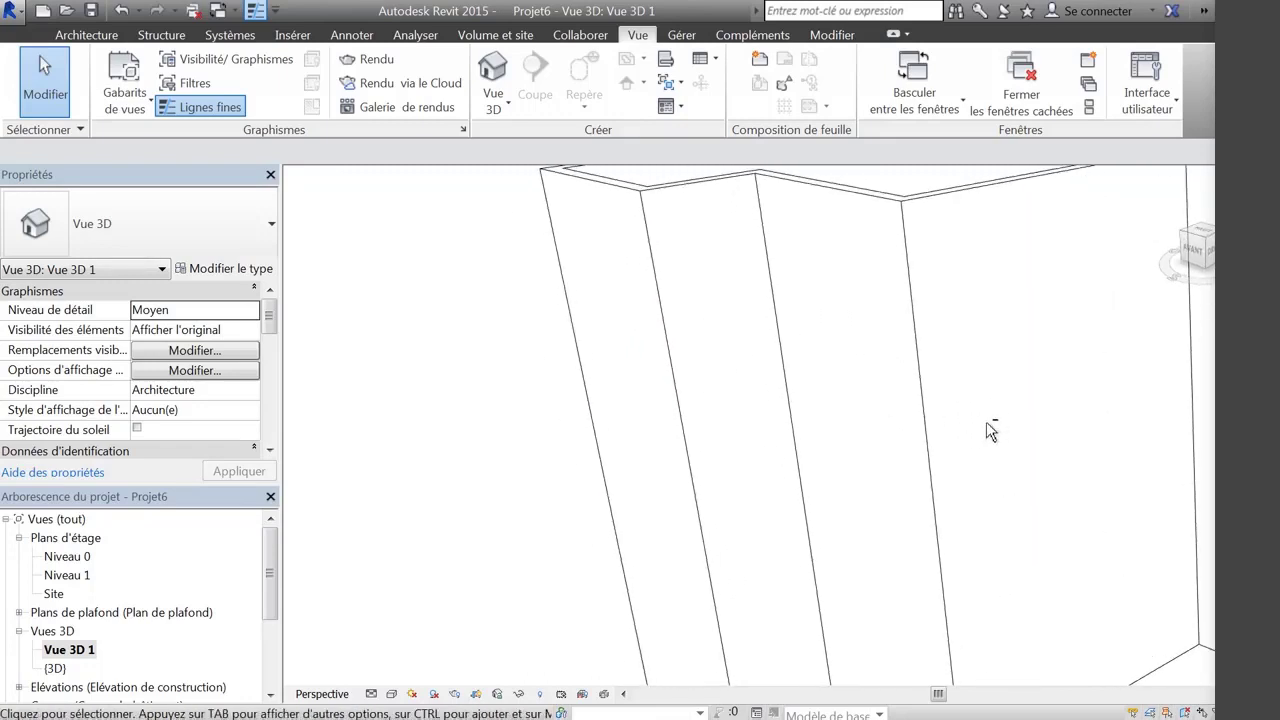
shift+middle_drag(987, 430, 1044, 448)
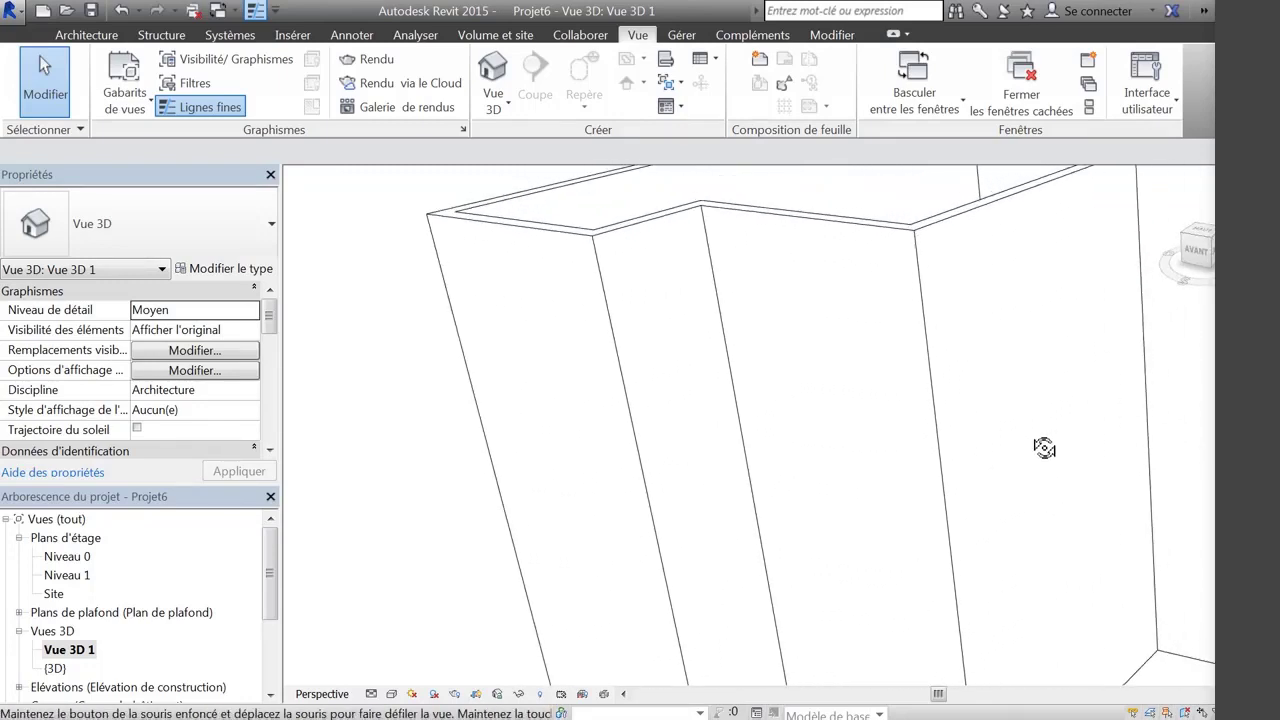
scroll(987, 430, down, 1)
shift+middle_drag(886, 354, 954, 408)
shift+middle_drag(920, 454, 725, 397)
shift+middle_drag(906, 418, 700, 405)
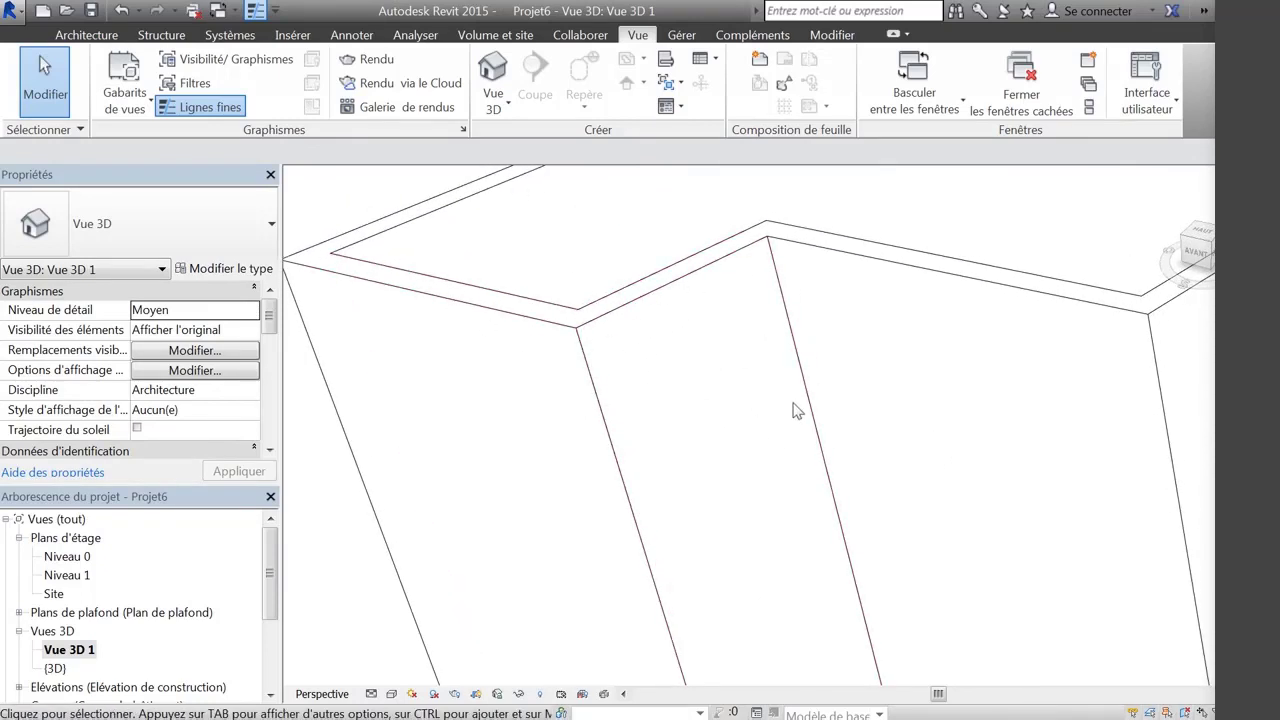
shift+middle_drag(795, 410, 753, 349)
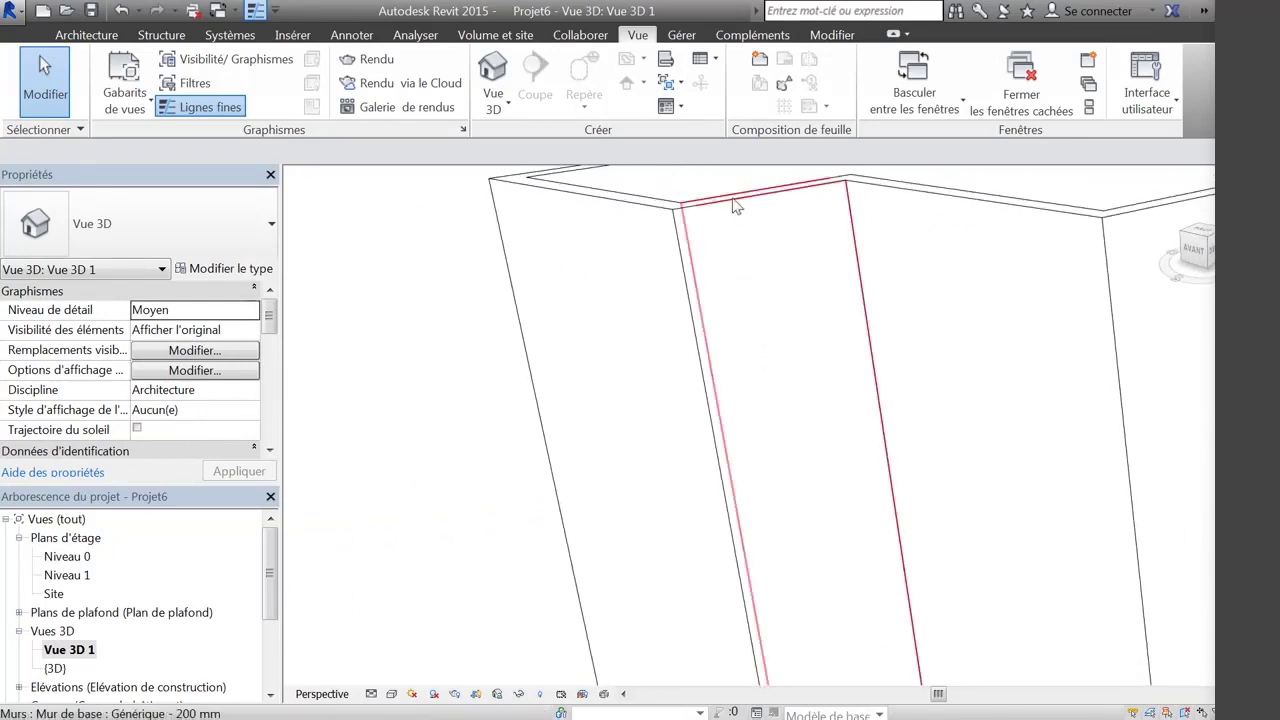
- Select the narrow stepped front wall, orbit around it as the pivot, and bring the whole building back into view
click(740, 244)
mouse_move(770, 460)
shift+middle_down()
mouse_move(783, 476)
mouse_move(934, 520)
mouse_move(1023, 483)
mouse_move(1060, 449)
mouse_move(897, 519)
mouse_move(708, 523)
mouse_move(580, 383)
mouse_move(736, 531)
mouse_move(968, 551)
mouse_move(1009, 491)
mouse_move(1071, 449)
mouse_move(762, 467)
mouse_move(754, 441)
shift+middle_up()
scroll(754, 441, down, 5)
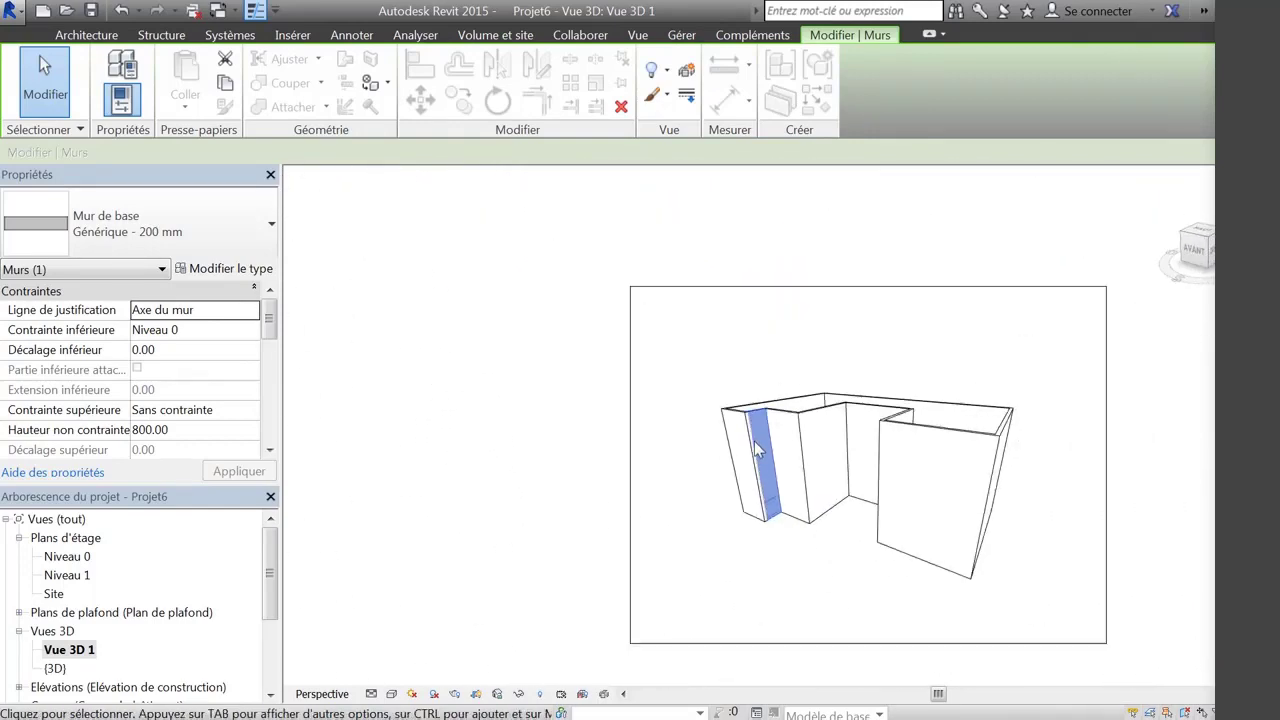
middle_drag(862, 489, 755, 450)
scroll(756, 435, up, 3)
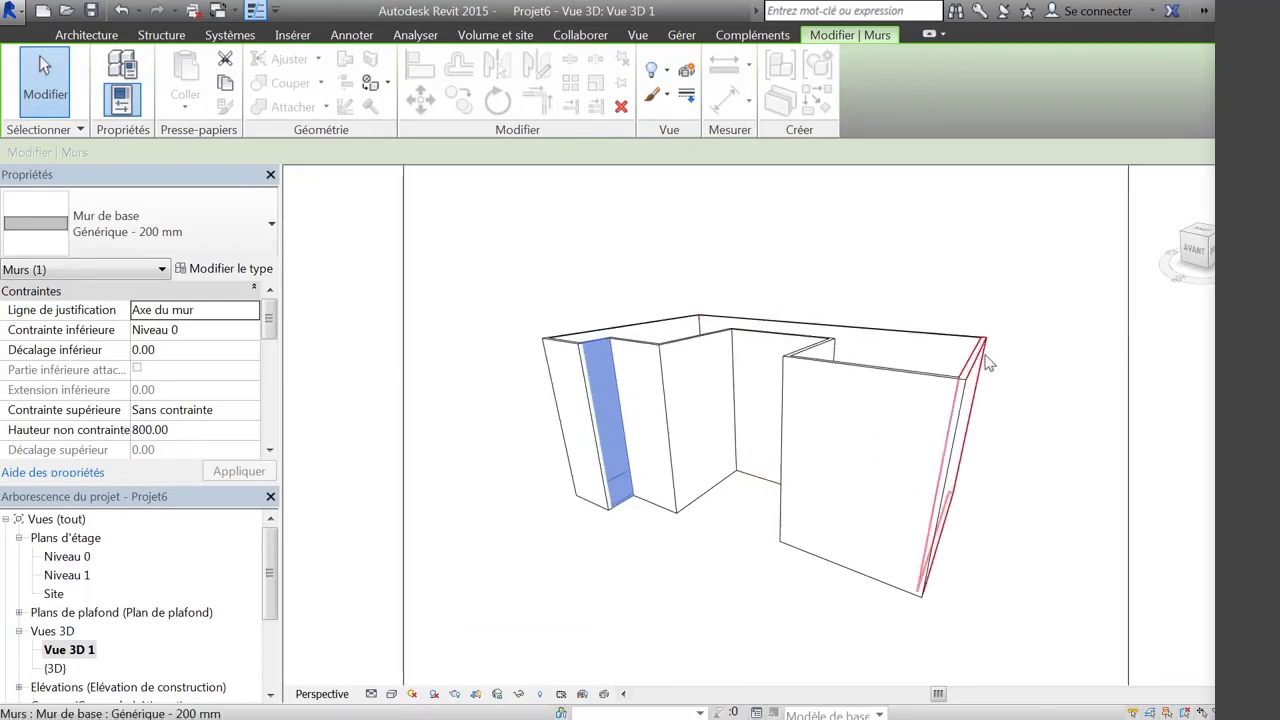
- Orbit the building around the right end wall, the left end wall and the right end wall again, selecting each as the pivot
click(983, 366)
shift+middle_drag(960, 514, 934, 540)
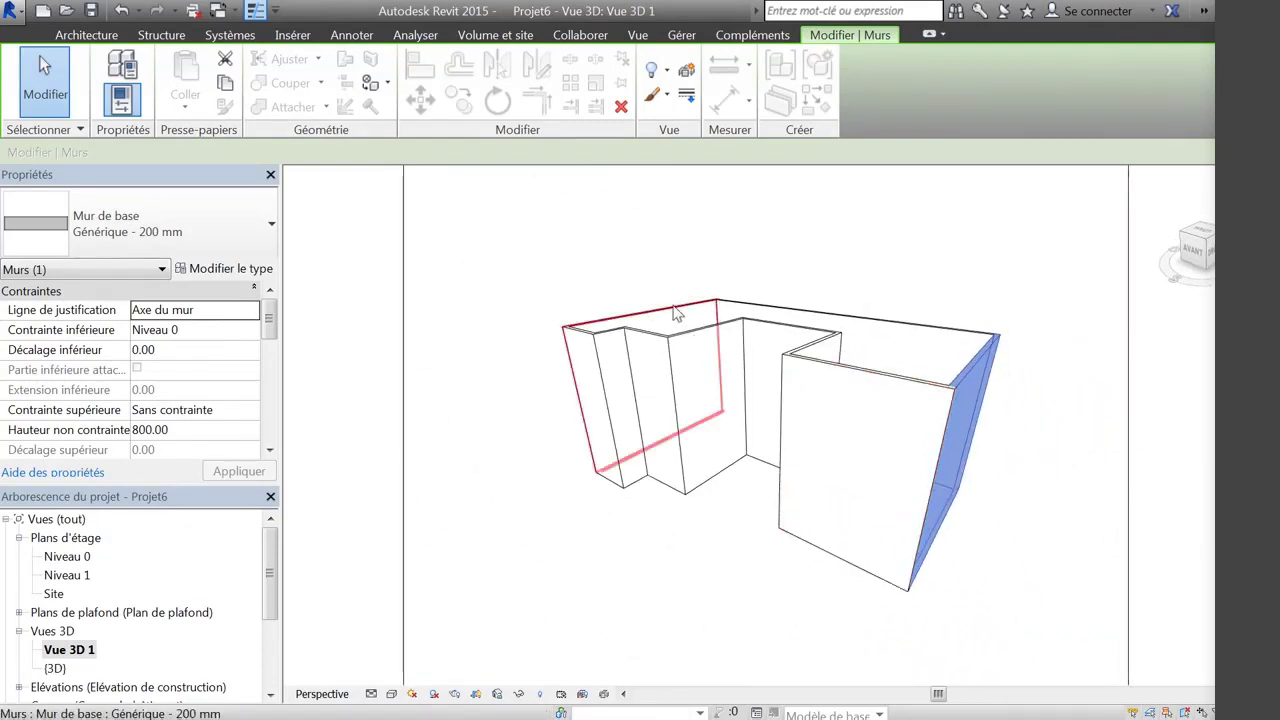
click(677, 314)
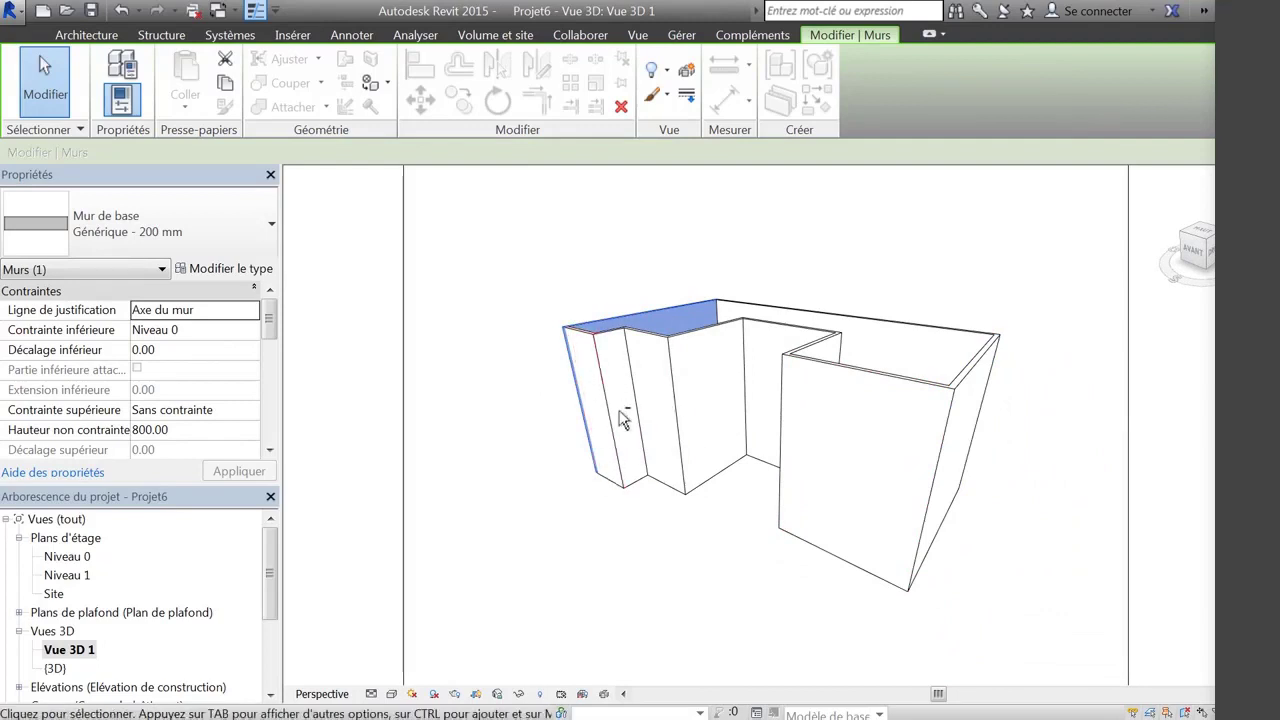
shift+middle_drag(622, 420, 720, 440)
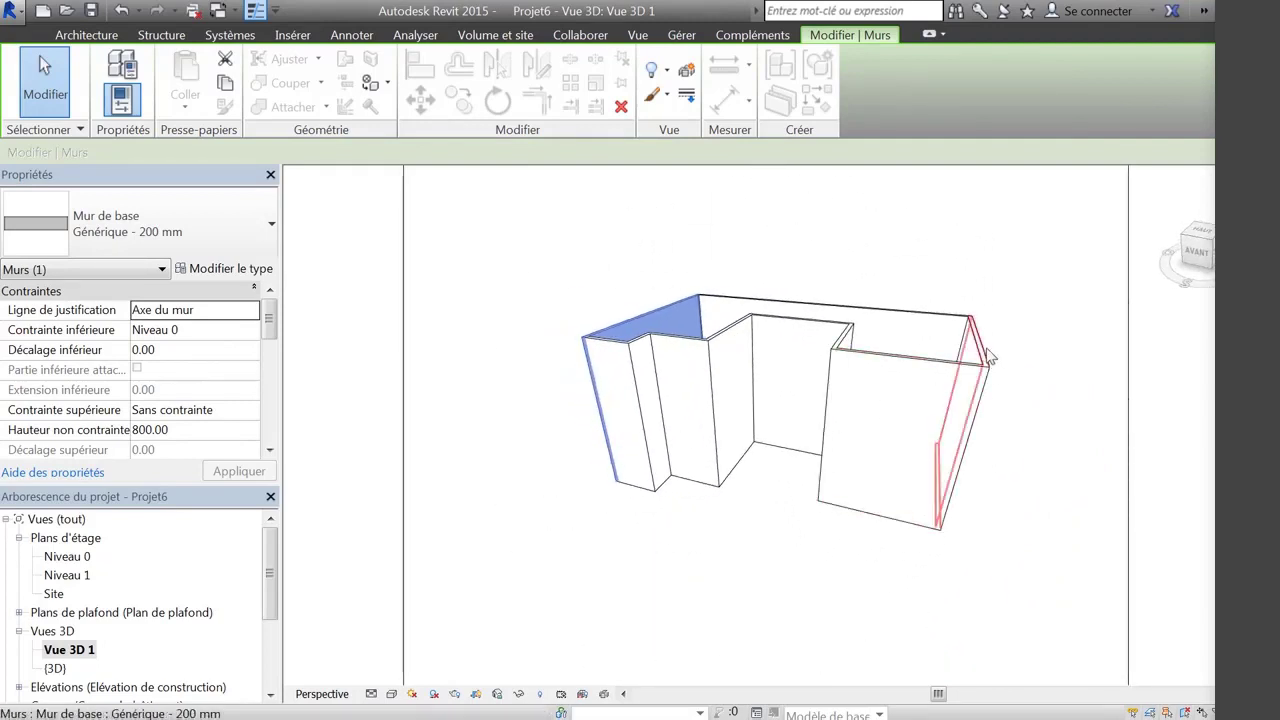
click(988, 357)
shift+middle_drag(1000, 460, 940, 582)
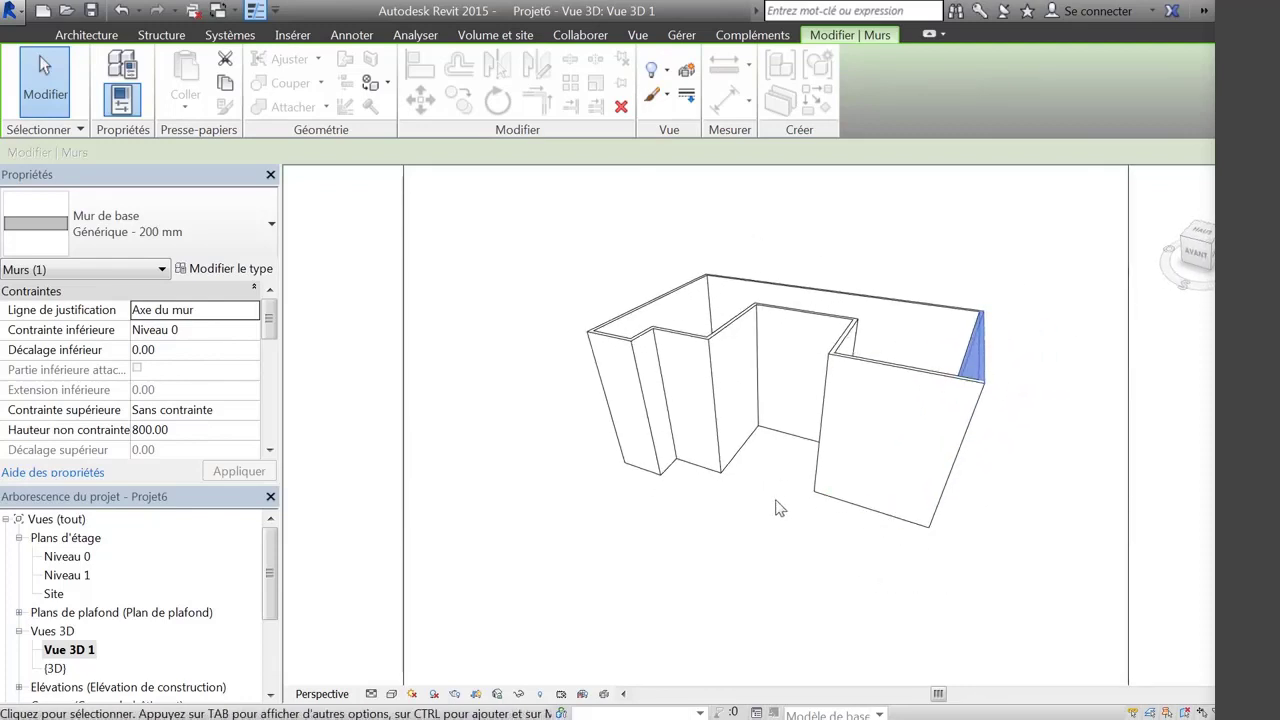
shift+middle_drag(764, 503, 686, 523)
- Clear the wall selection and orbit Vue 3D 1 down to a closer, eye-level view of the building's front right corner
click(731, 571)
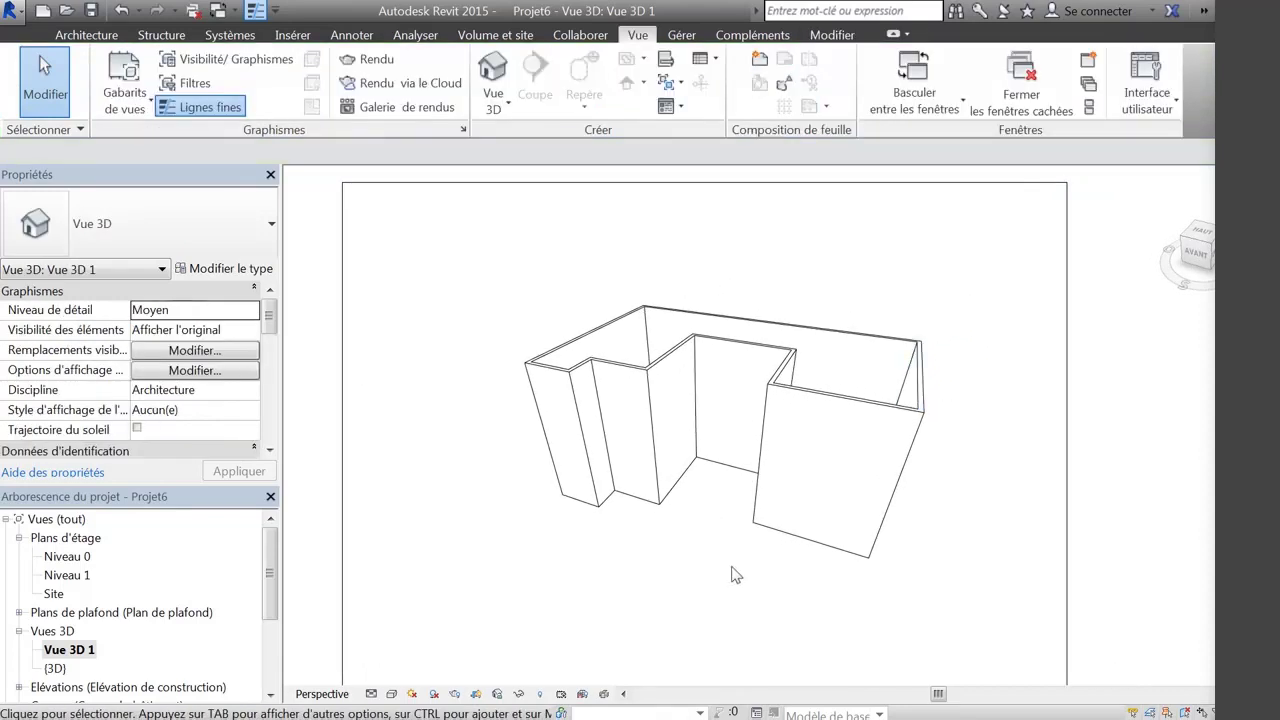
shift+middle_drag(731, 571, 729, 366)
scroll(807, 490, up, 4)
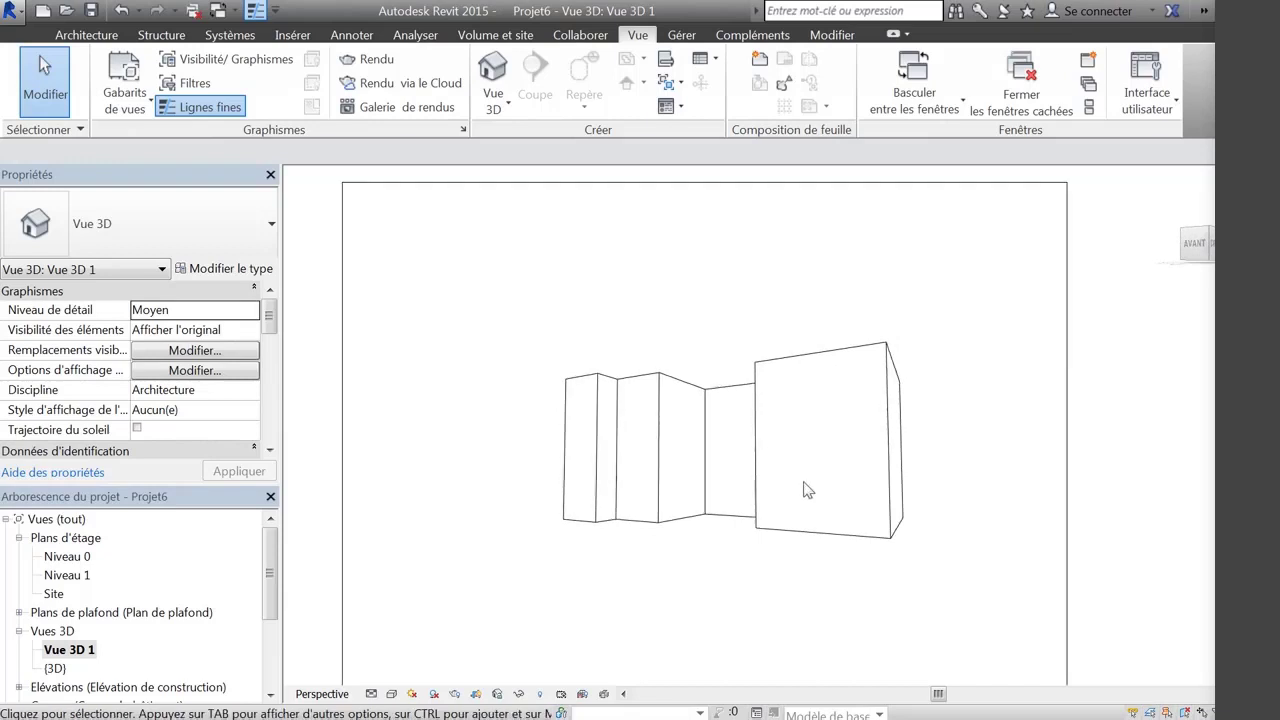
mouse_move(762, 482)
shift+middle_down()
mouse_move(730, 476)
mouse_move(742, 472)
shift+middle_up()
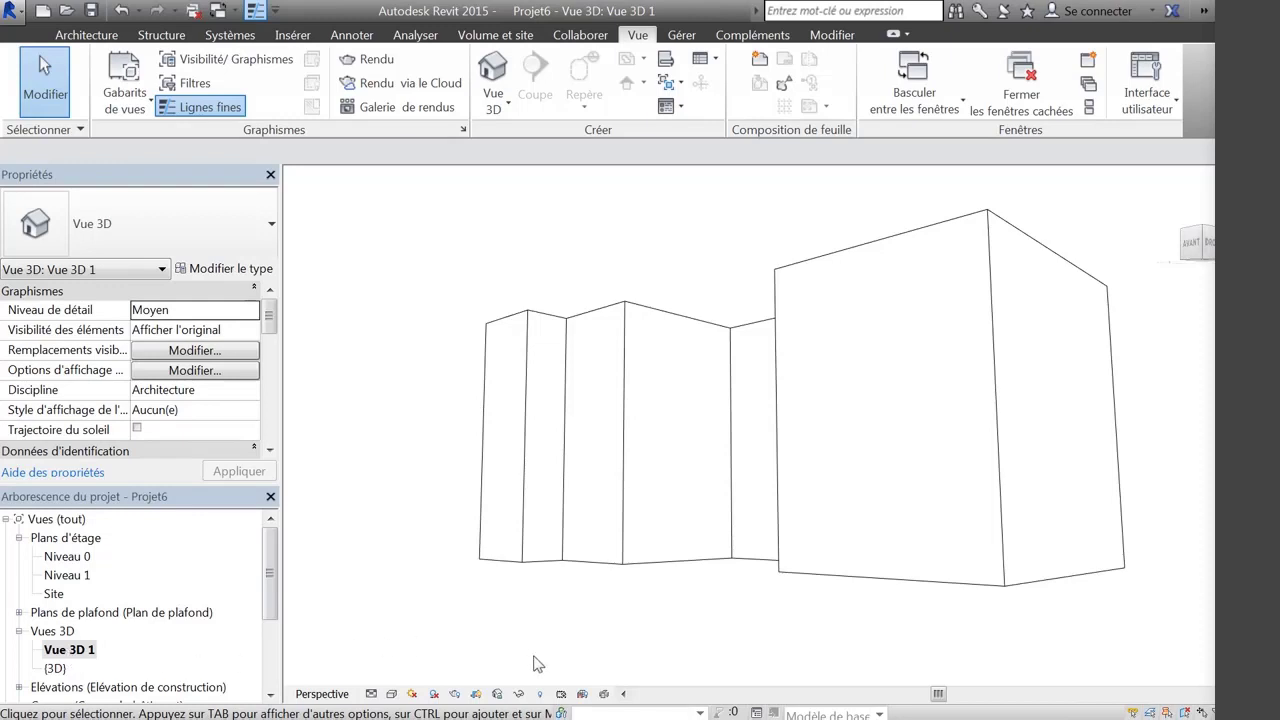
- Save the orientation of Vue 3D 1, lock the view, and try to orbit it
click(497, 694)
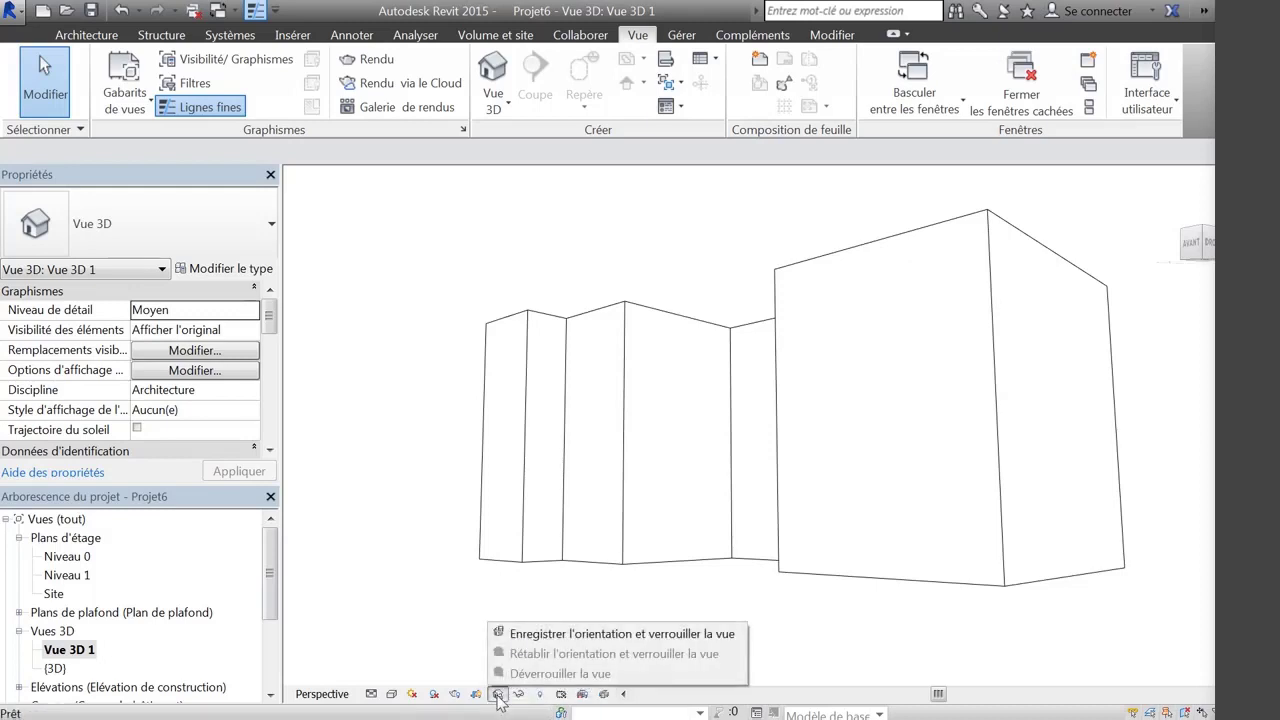
click(630, 636)
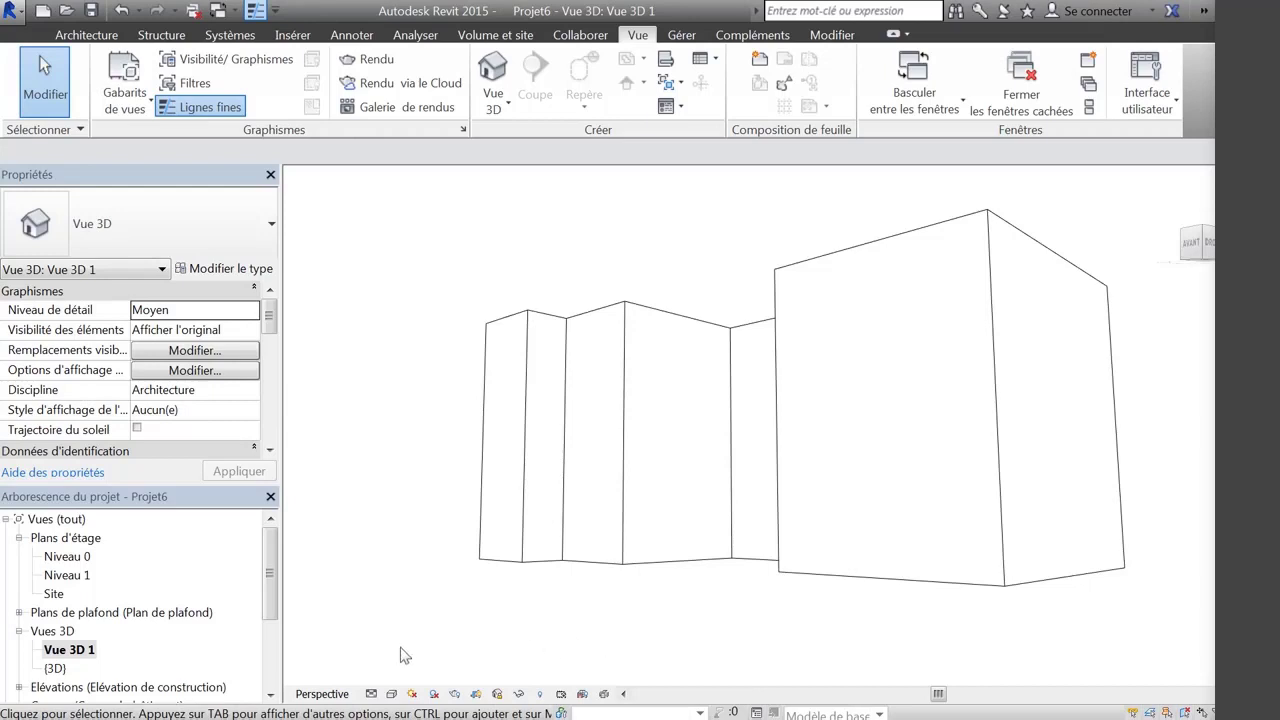
shift+middle_drag(751, 526, 699, 549)
- Unlock the orientation of Vue 3D 1
click(498, 694)
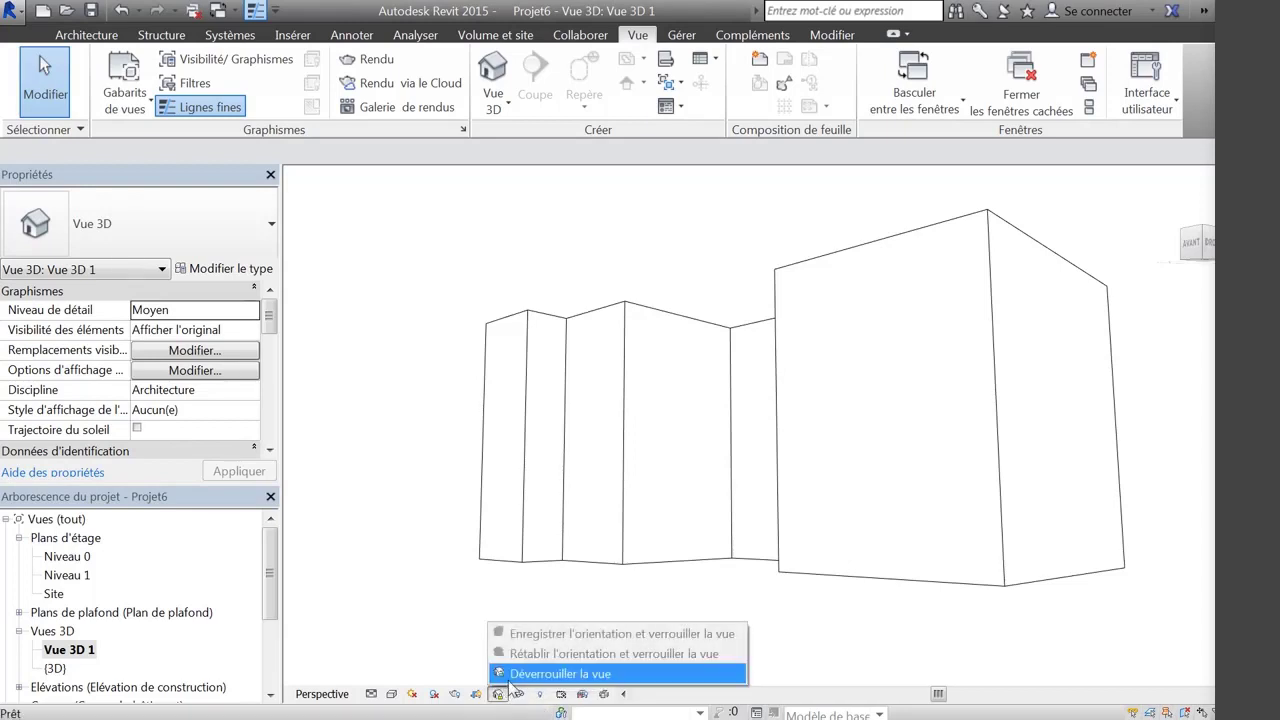
click(536, 676)
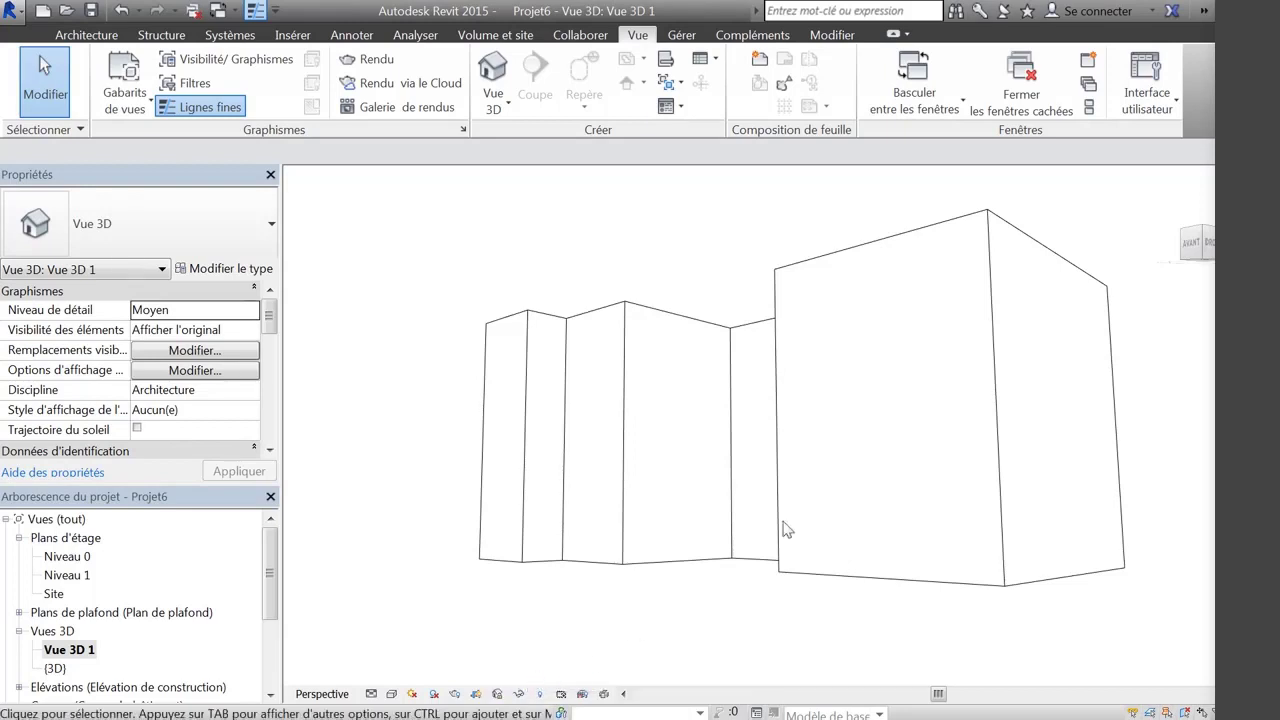